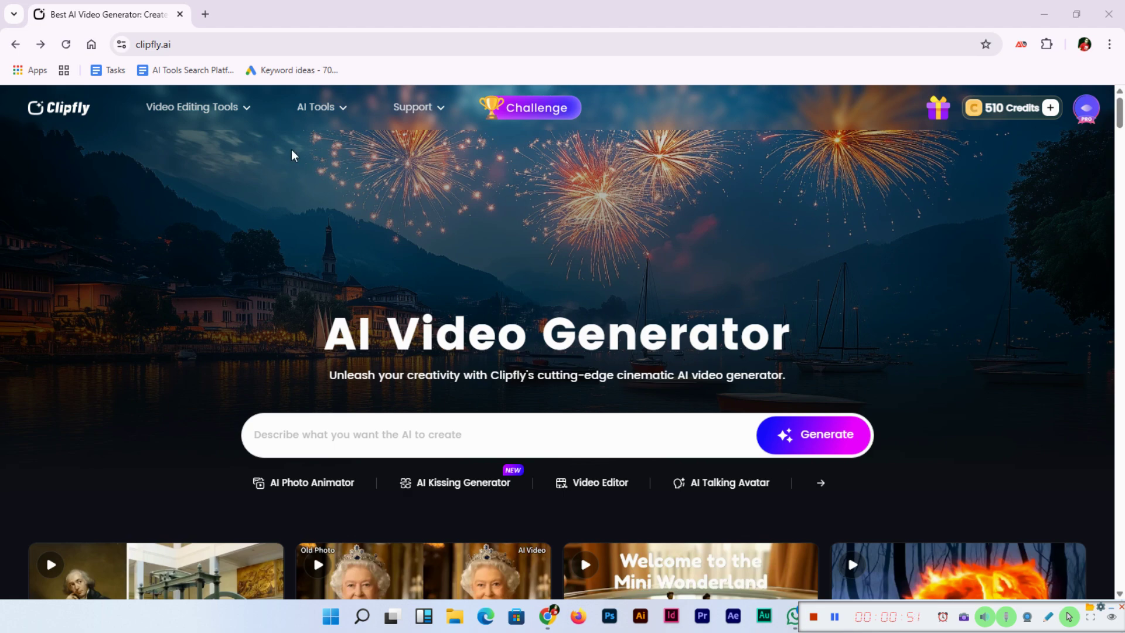
{"action": "mouse_move", "coordinate": [241, 117]}
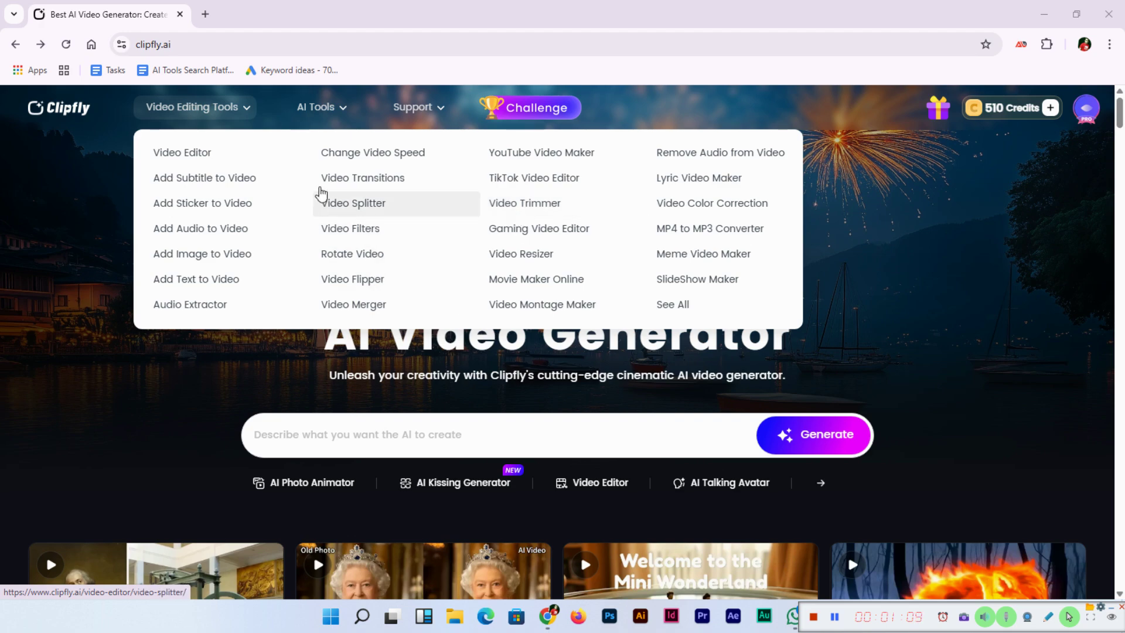
{"action": "mouse_move", "coordinate": [336, 108]}
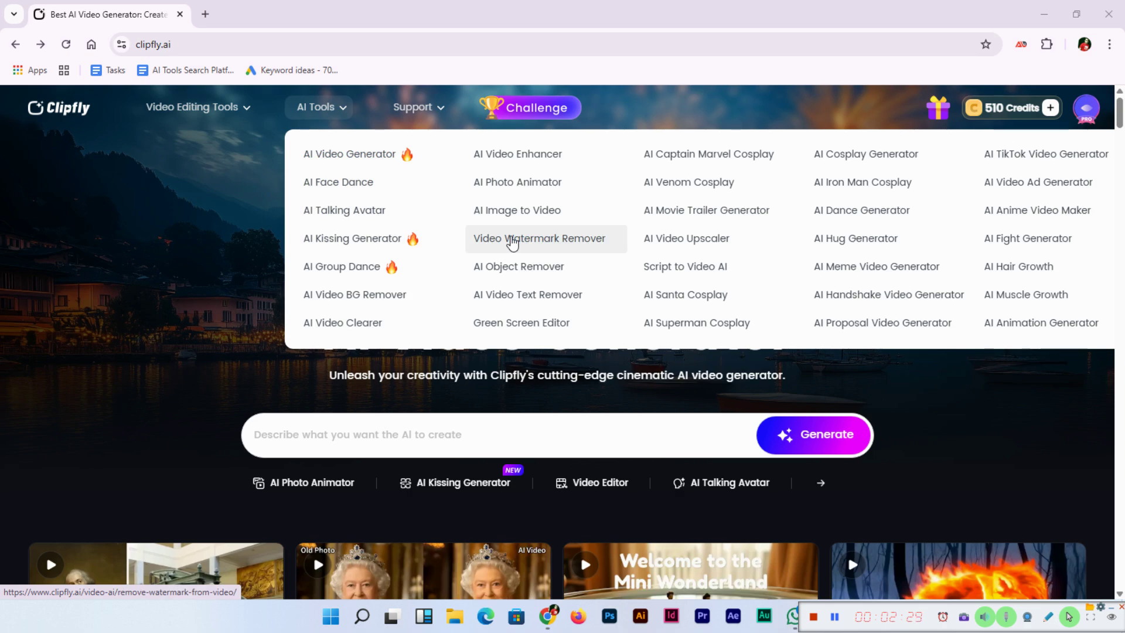
{"action": "left_click", "coordinate": [390, 169]}
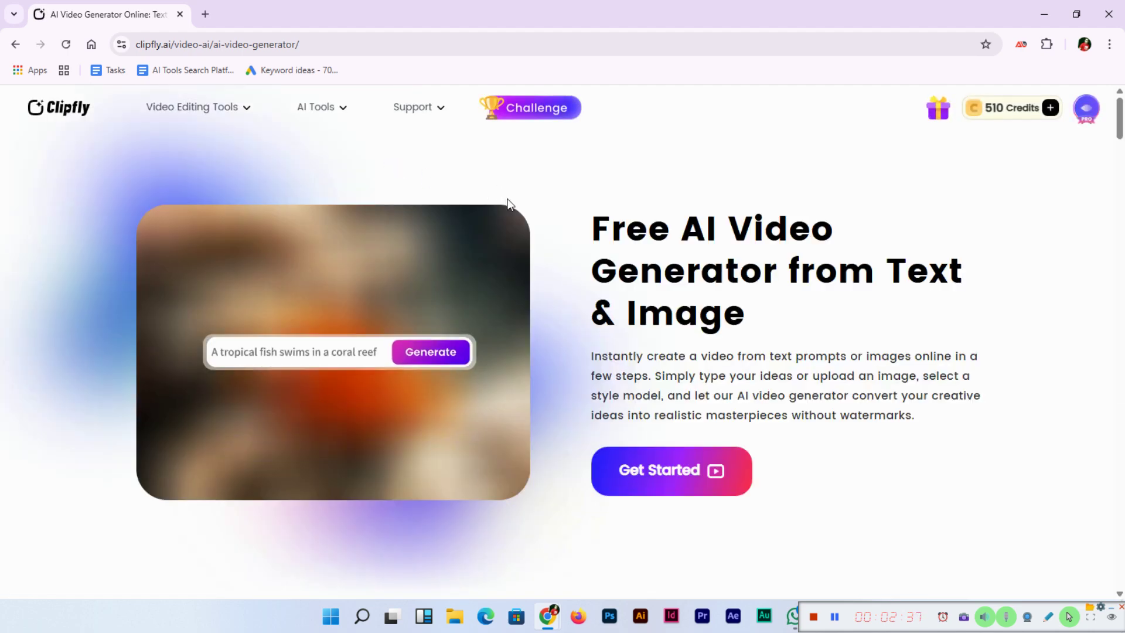
{"action": "left_click", "coordinate": [14, 45]}
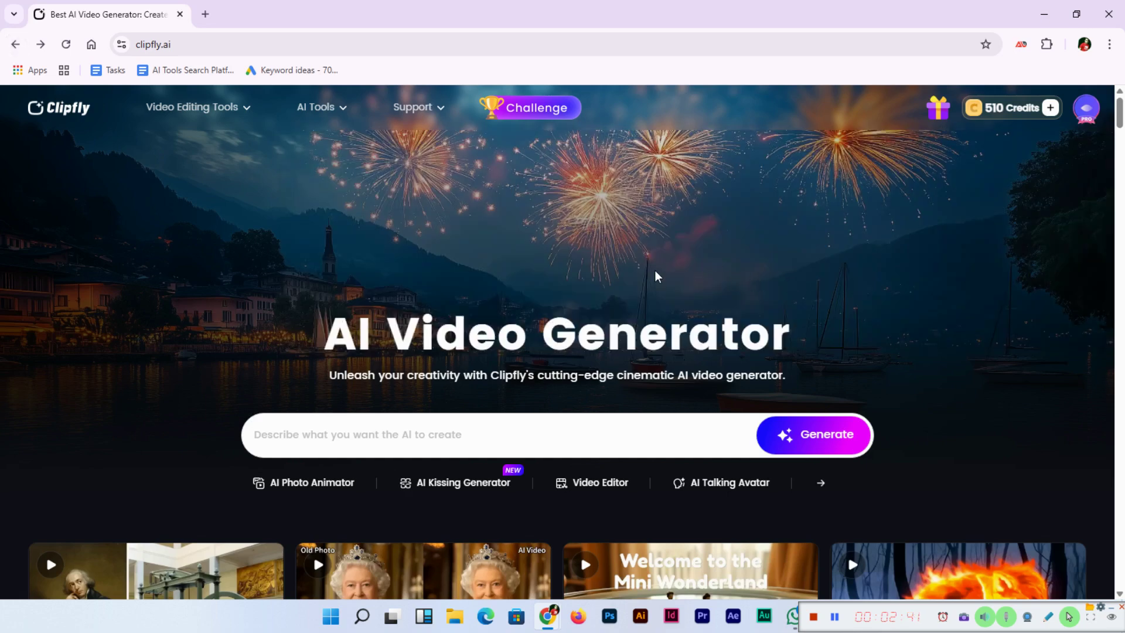
Browse the gallery of sample AI-generated videos on the Clipfly home page.
{"action": "scroll", "coordinate": [670, 273], "scroll_direction": "down", "scroll_amount": 2}
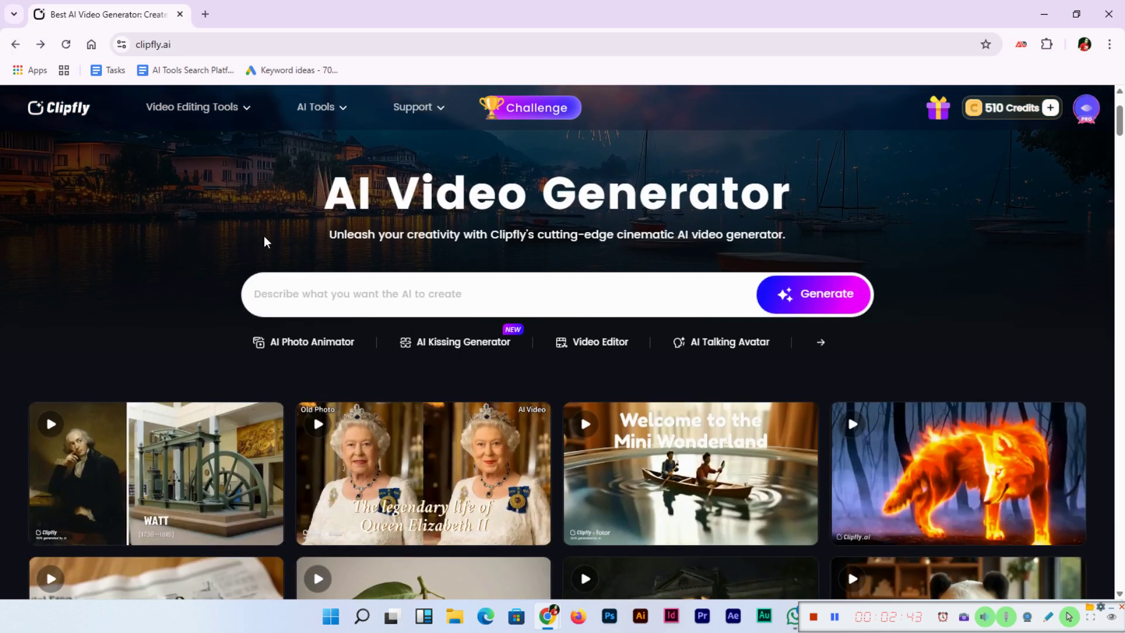
{"action": "scroll", "coordinate": [264, 240], "scroll_direction": "down", "scroll_amount": 1}
{"action": "scroll", "coordinate": [1040, 308], "scroll_direction": "down", "scroll_amount": 1}
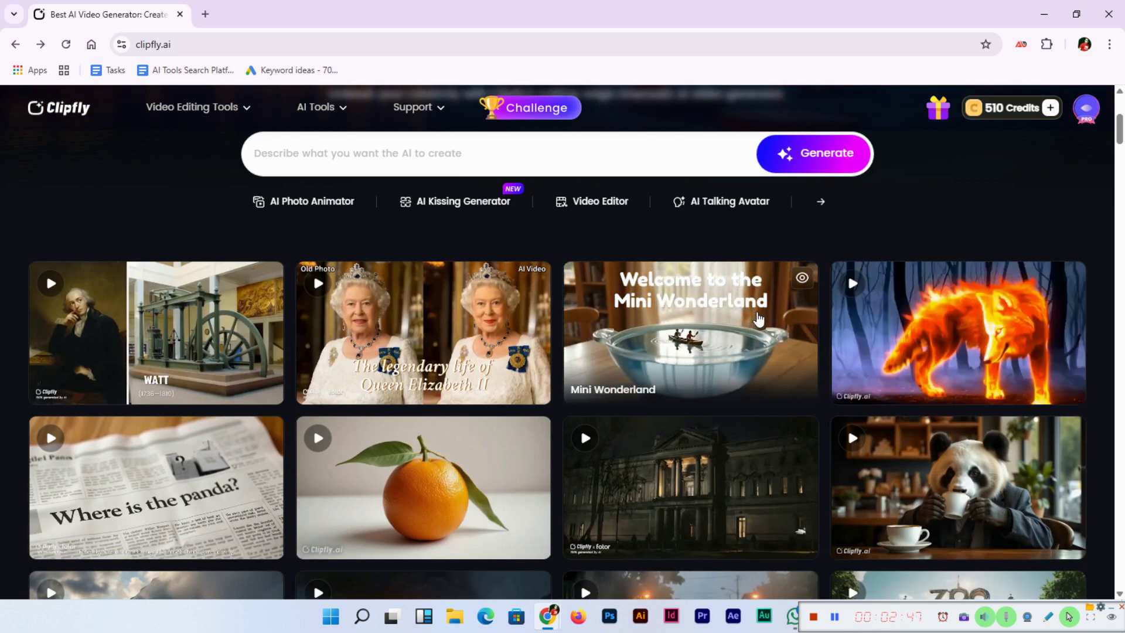
{"action": "scroll", "coordinate": [757, 317], "scroll_direction": "down", "scroll_amount": 2}
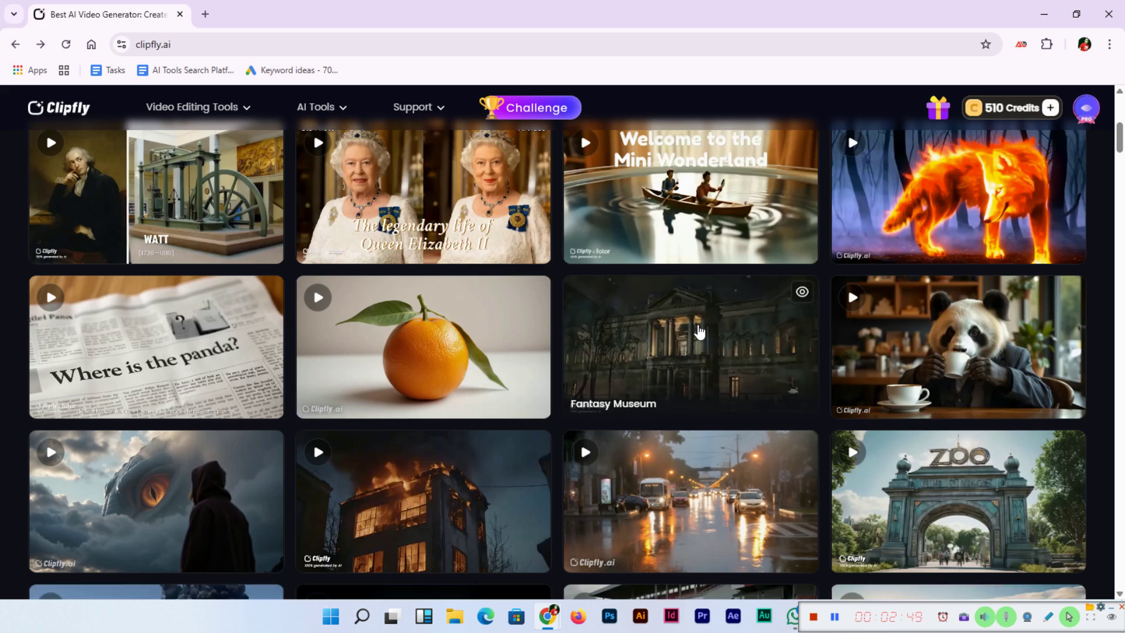
{"action": "scroll", "coordinate": [366, 352], "scroll_direction": "down", "scroll_amount": 1}
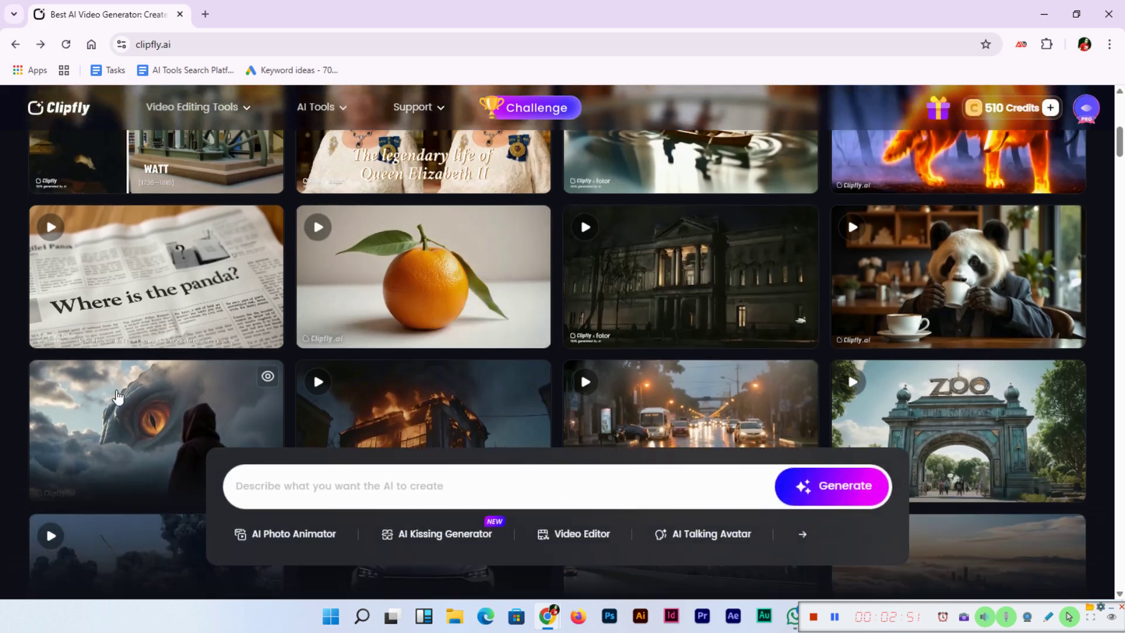
{"action": "scroll", "coordinate": [141, 404], "scroll_direction": "down", "scroll_amount": 2}
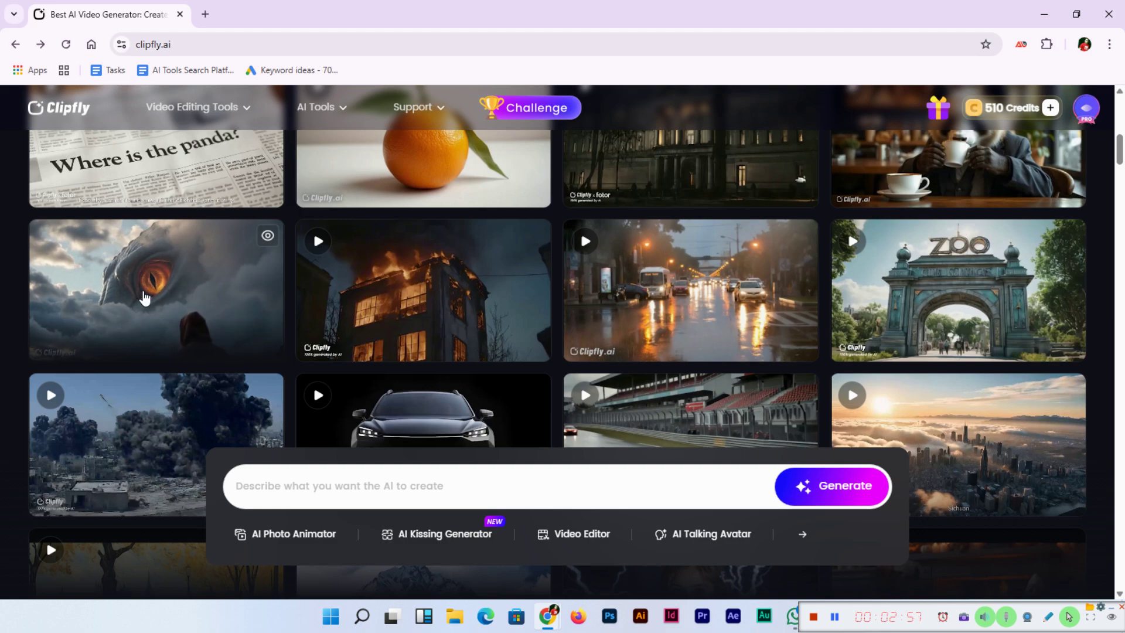
{"action": "scroll", "coordinate": [2, 321], "scroll_direction": "up", "scroll_amount": 10}
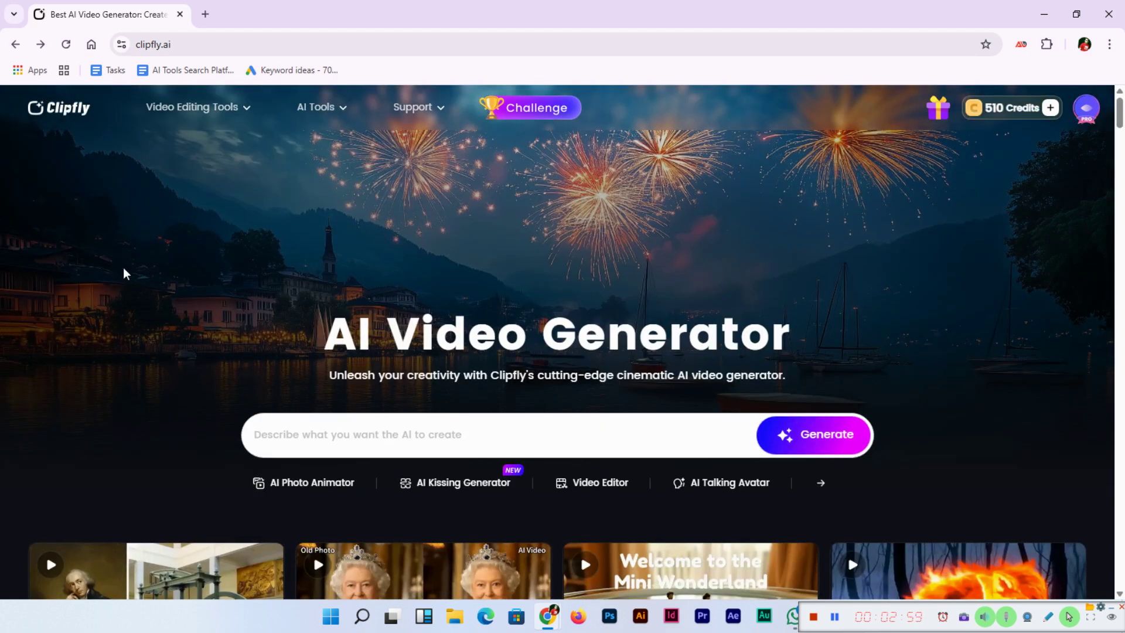
Open the AI Video Generator tool and get started with its video creation page.
{"action": "left_click", "coordinate": [352, 116]}
{"action": "left_click", "coordinate": [347, 163]}
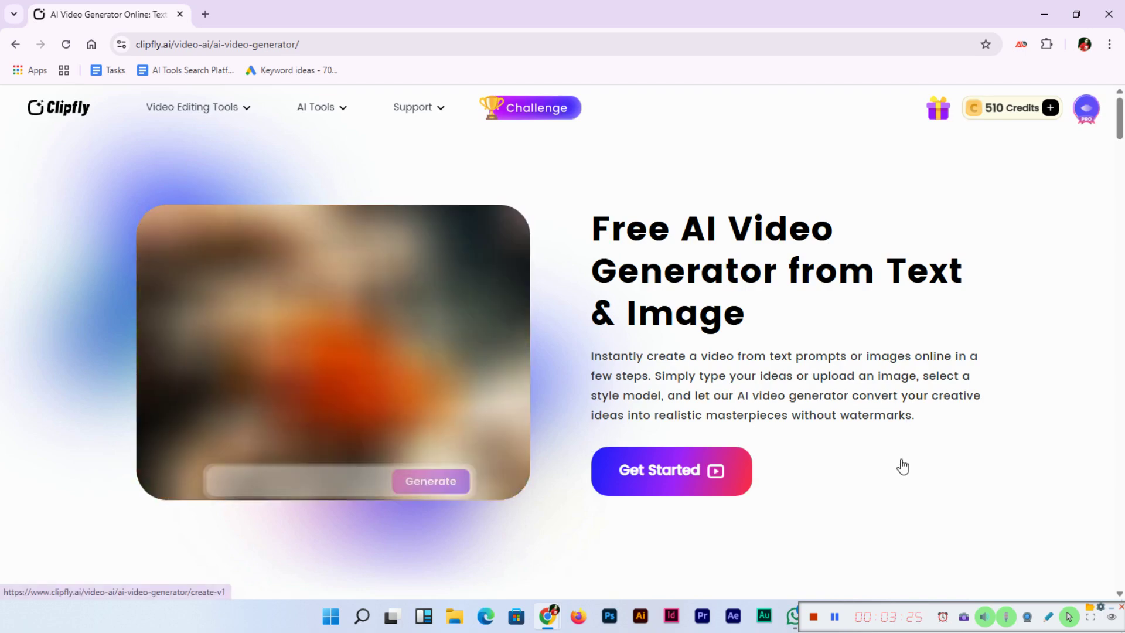
{"action": "left_click", "coordinate": [684, 472]}
Examine the Text to Video, Image to Video and Text to Image to Video modes, returning to Text to Video.
{"action": "mouse_move", "coordinate": [214, 113]}
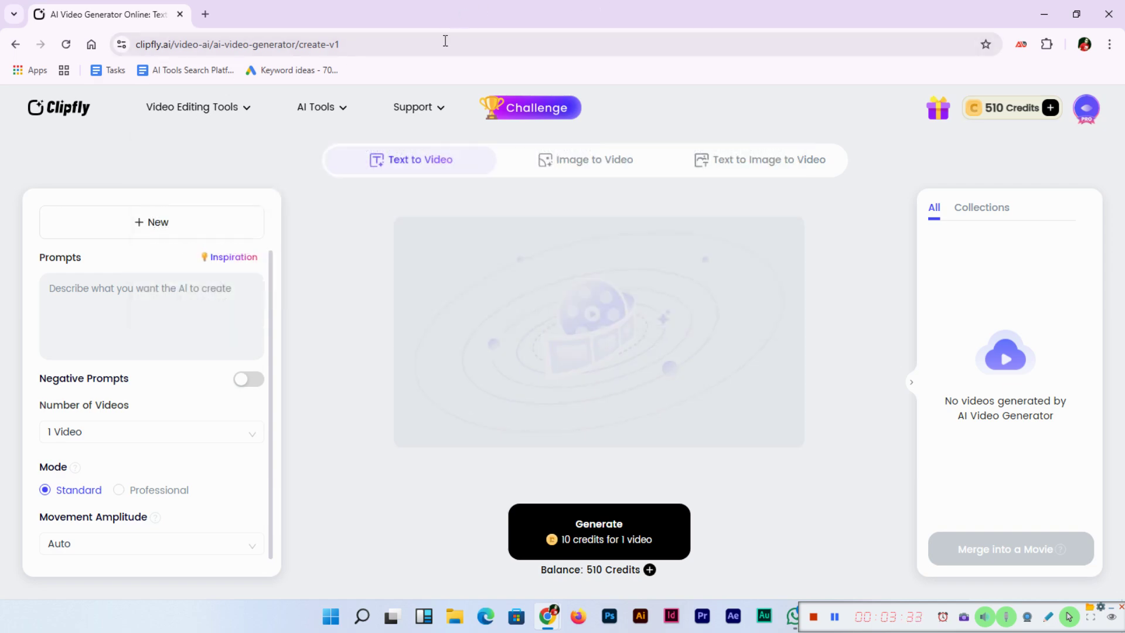
{"action": "mouse_move", "coordinate": [418, 158]}
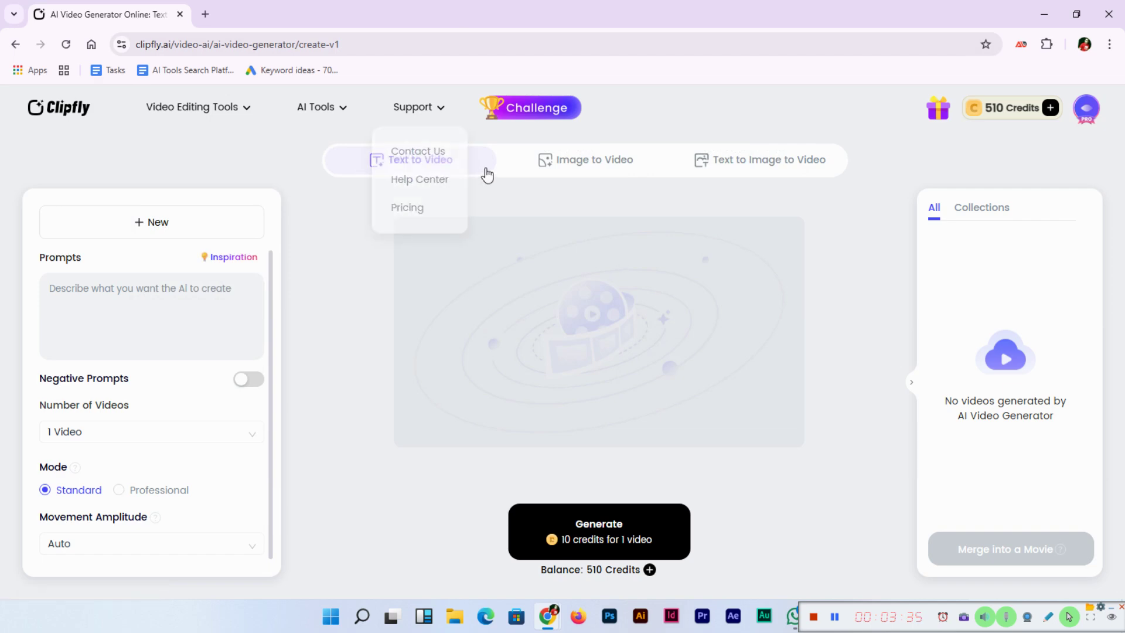
{"action": "left_click", "coordinate": [571, 169]}
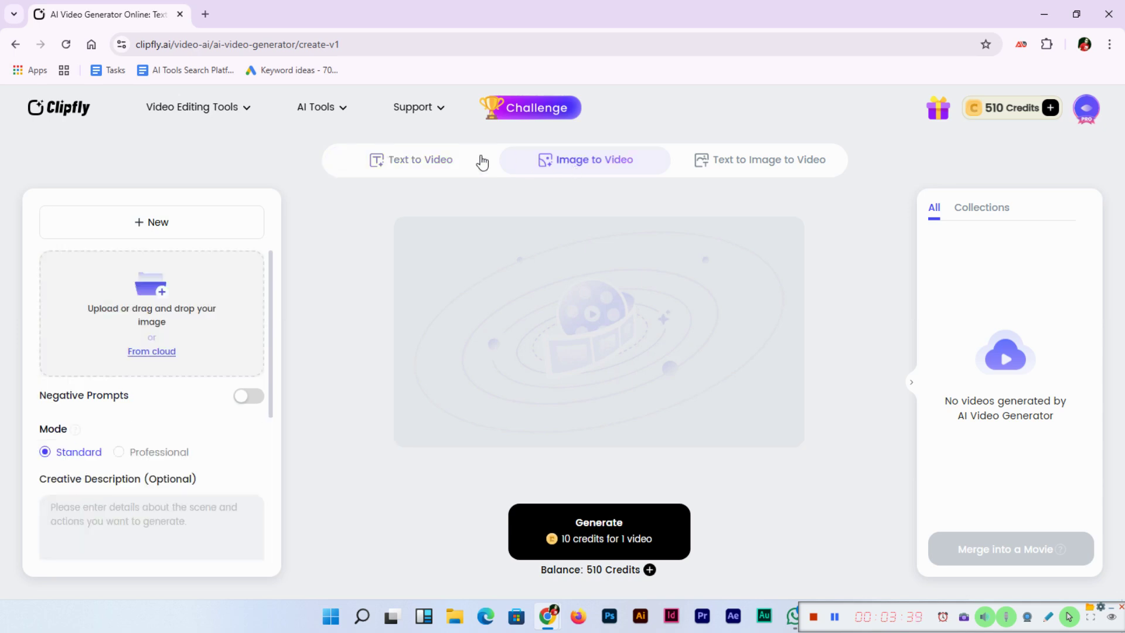
{"action": "left_click", "coordinate": [424, 164]}
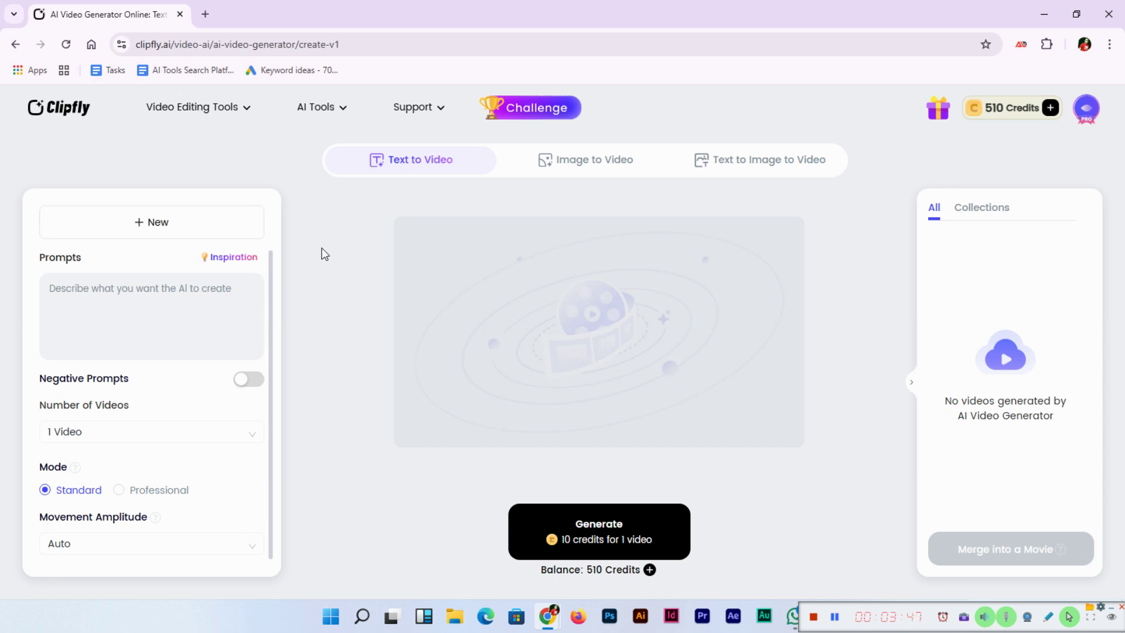
{"action": "left_click", "coordinate": [130, 310]}
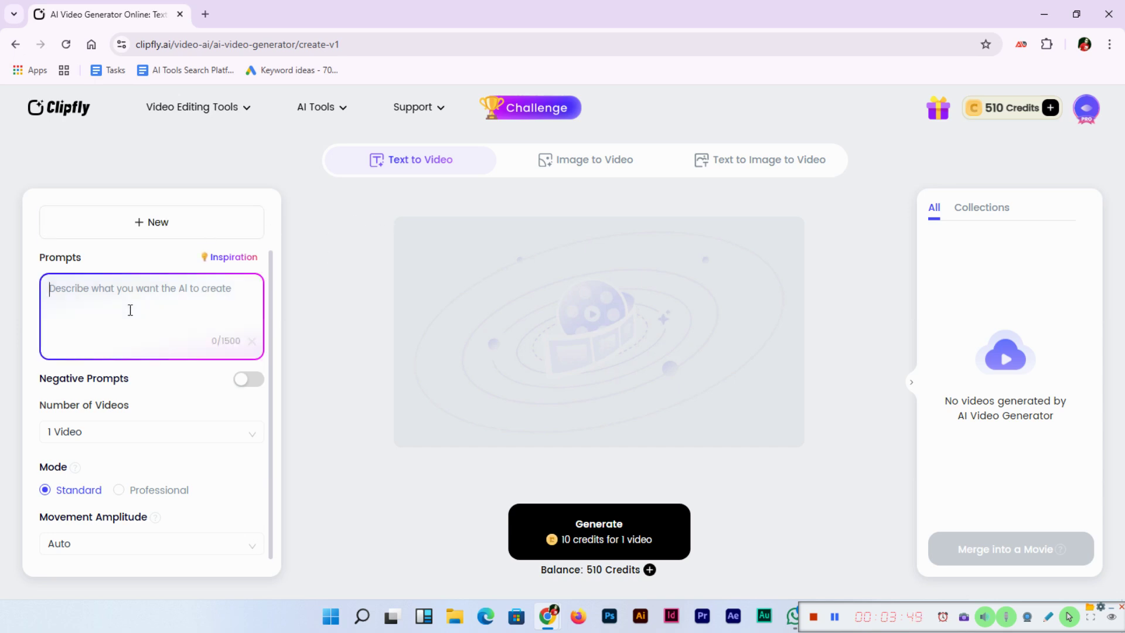
{"action": "left_click", "coordinate": [598, 171]}
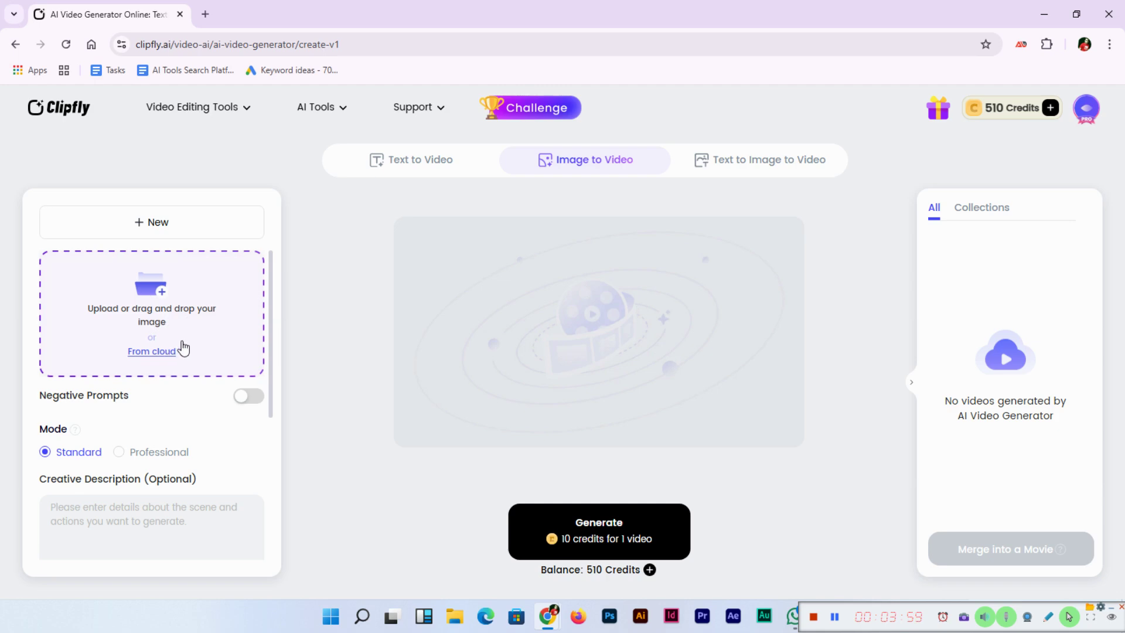
{"action": "left_click", "coordinate": [769, 167]}
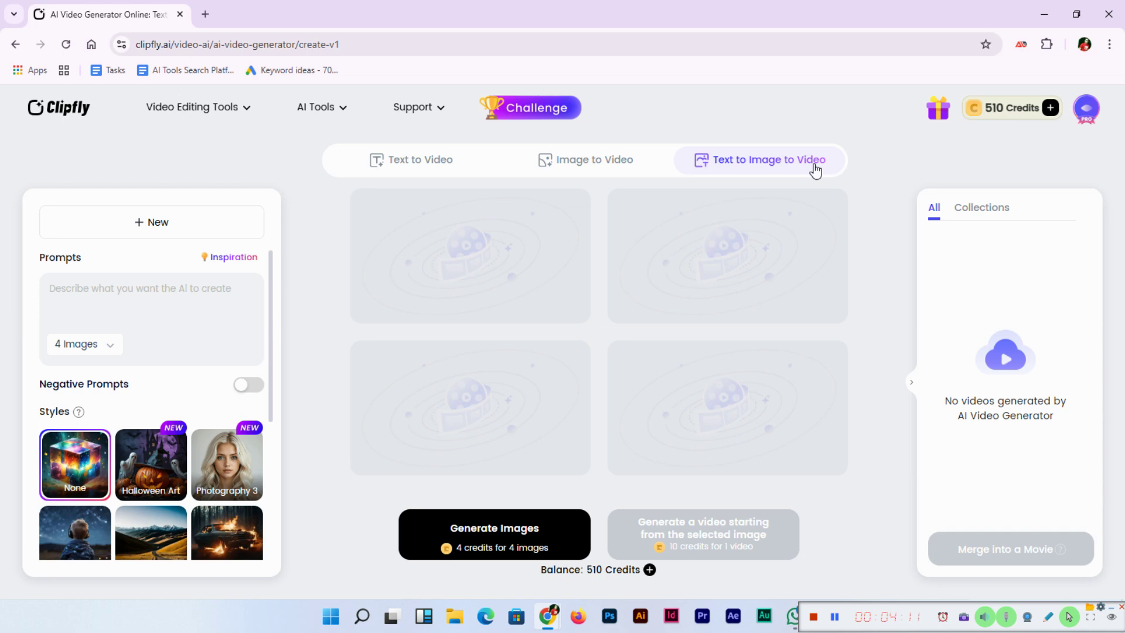
{"action": "left_click", "coordinate": [439, 168]}
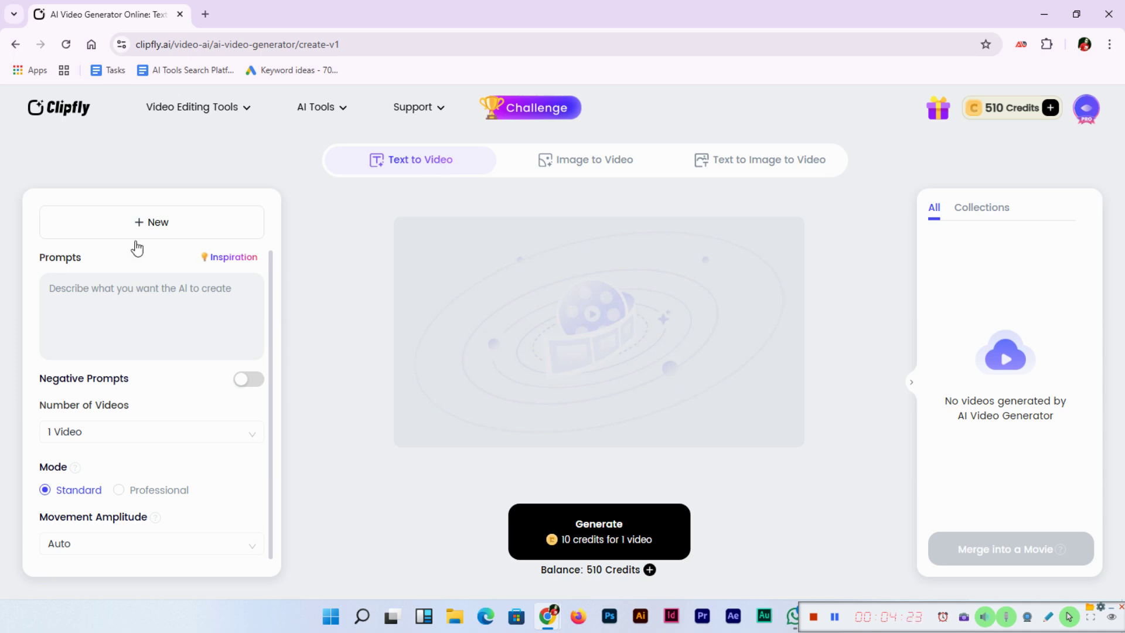
Enter prompt "A magical forest with glowing mushrooms, fairies flying around, and a golden river flowing through the trees. The moonlight makes everything shimmer with a soft glow.".
{"action": "left_click", "coordinate": [156, 309]}
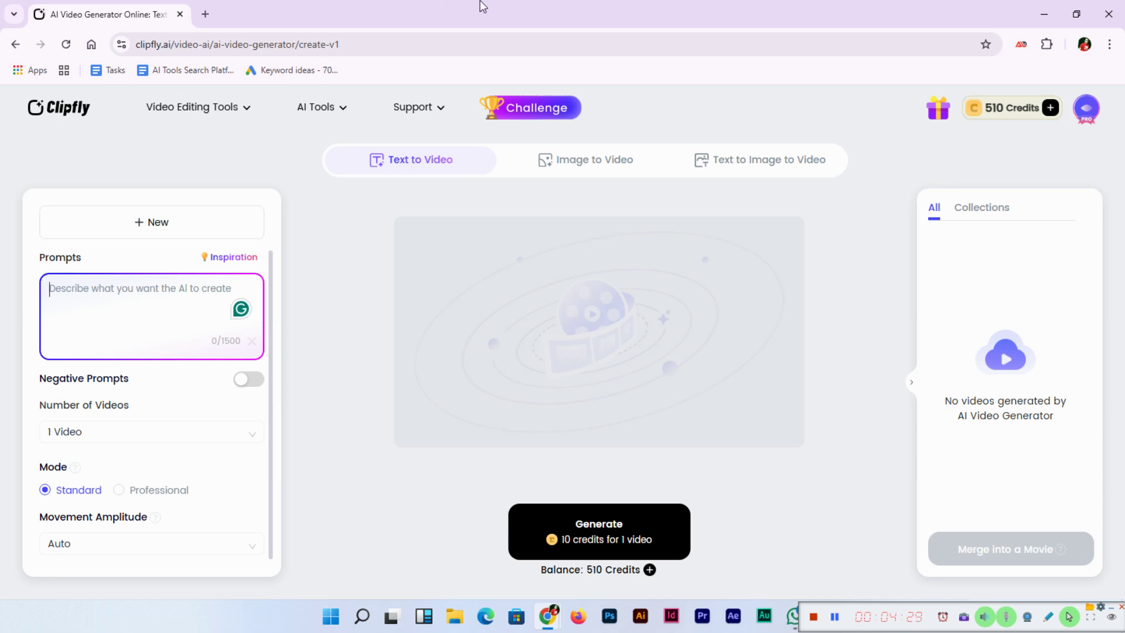
{"action": "type", "text": "A ma"}
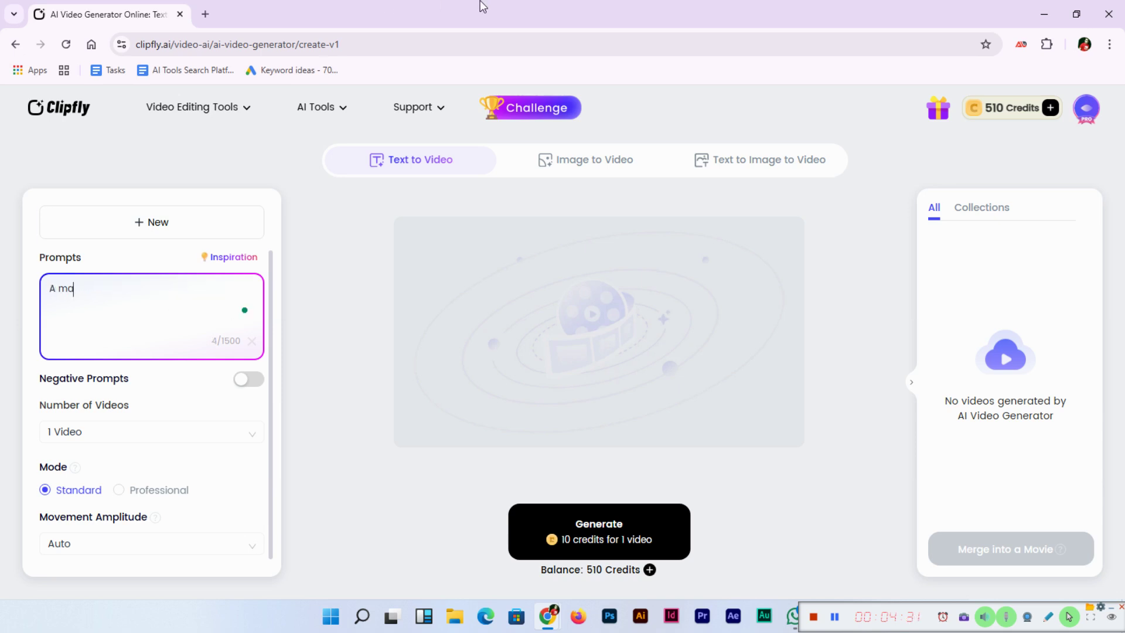
{"action": "type", "text": "gical forest with glowing m"}
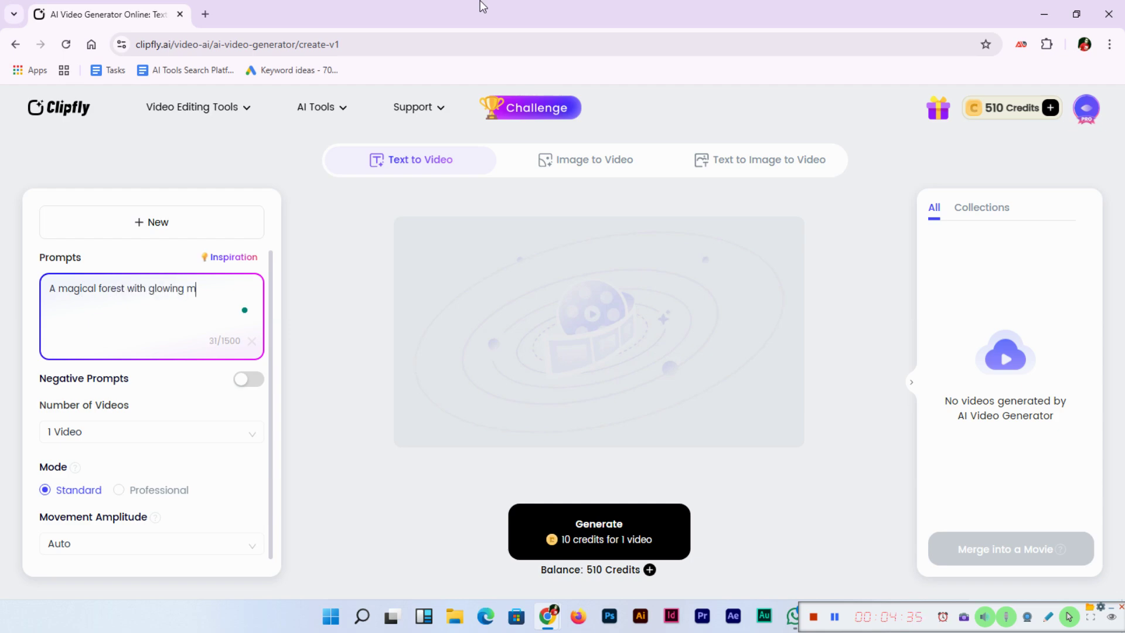
{"action": "type", "text": "ushrooms, fairies flying around, and a golden river flowing through the trees. The moonlig"}
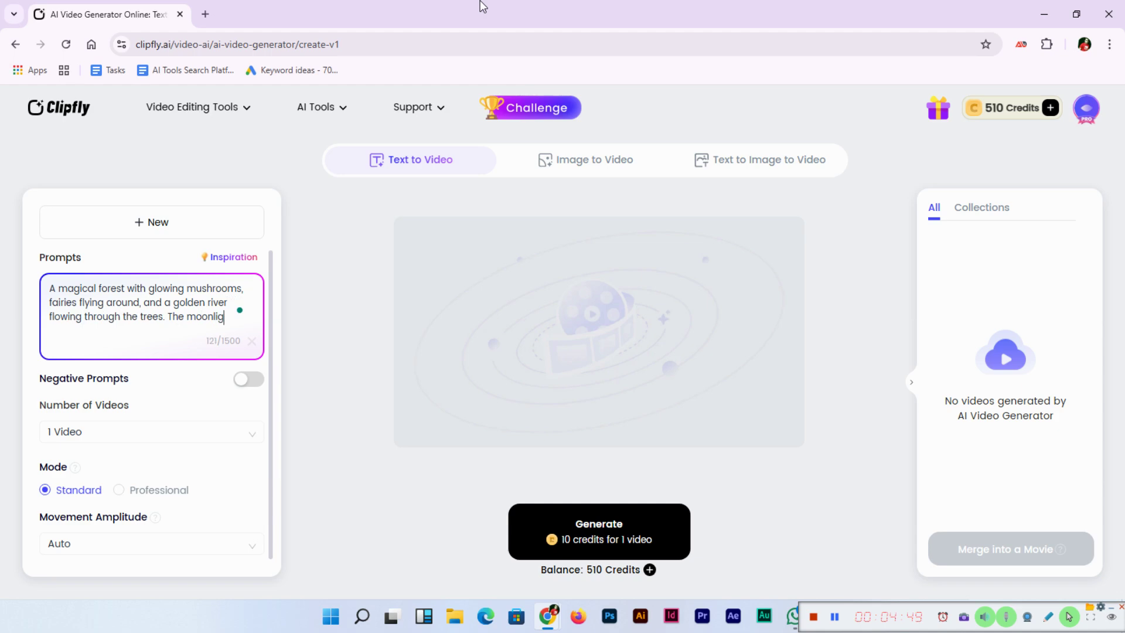
{"action": "type", "text": "ht mokes everything "}
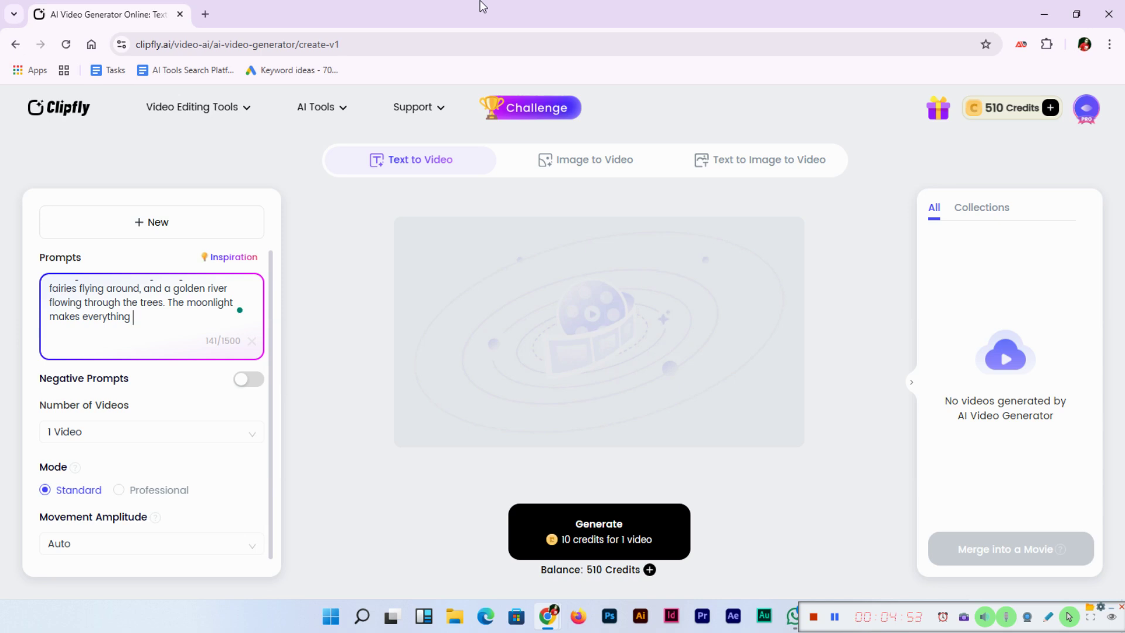
{"action": "type", "text": "shimmer with a soft glow."}
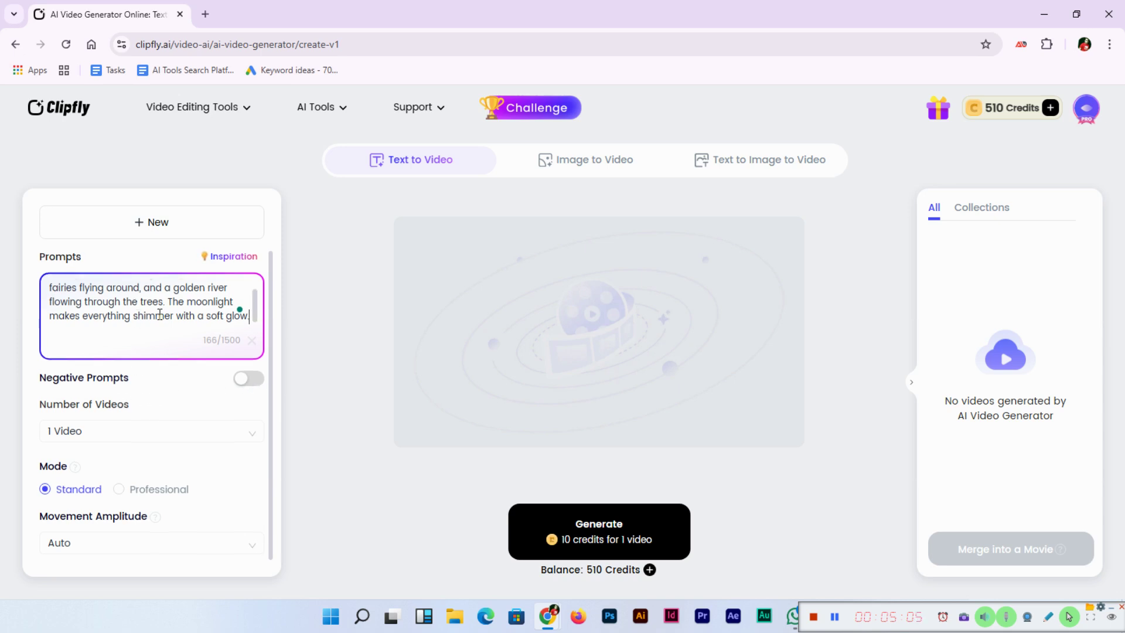
Try 2 Videos and Professional mode to compare their credit costs, restoring 1 Video and Standard mode.
{"action": "left_click", "coordinate": [122, 432]}
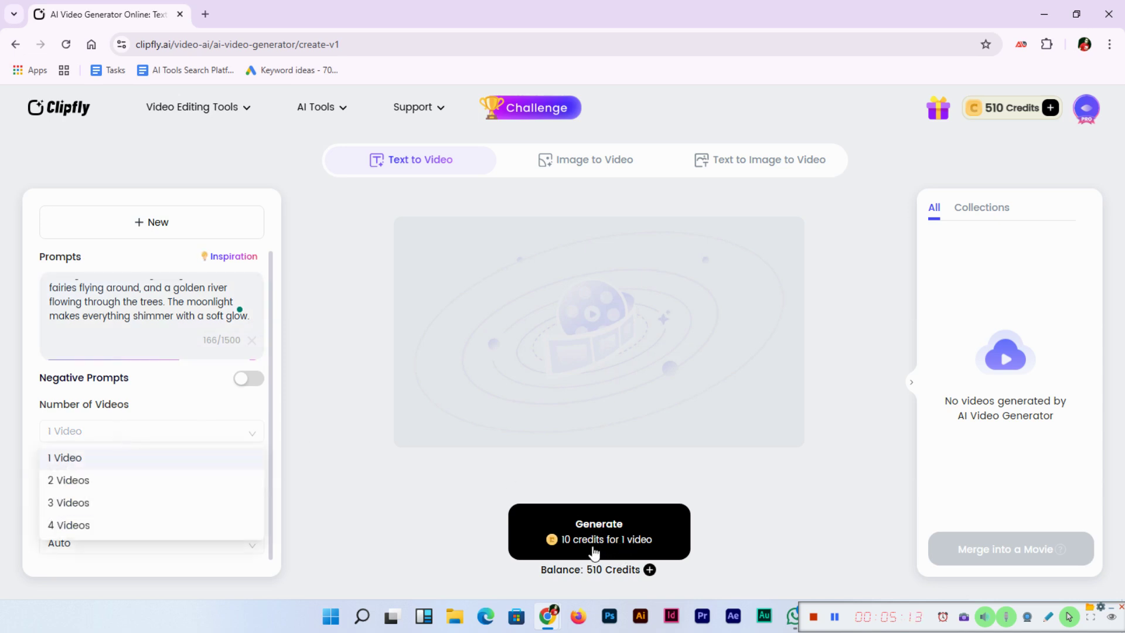
{"action": "left_click", "coordinate": [85, 482]}
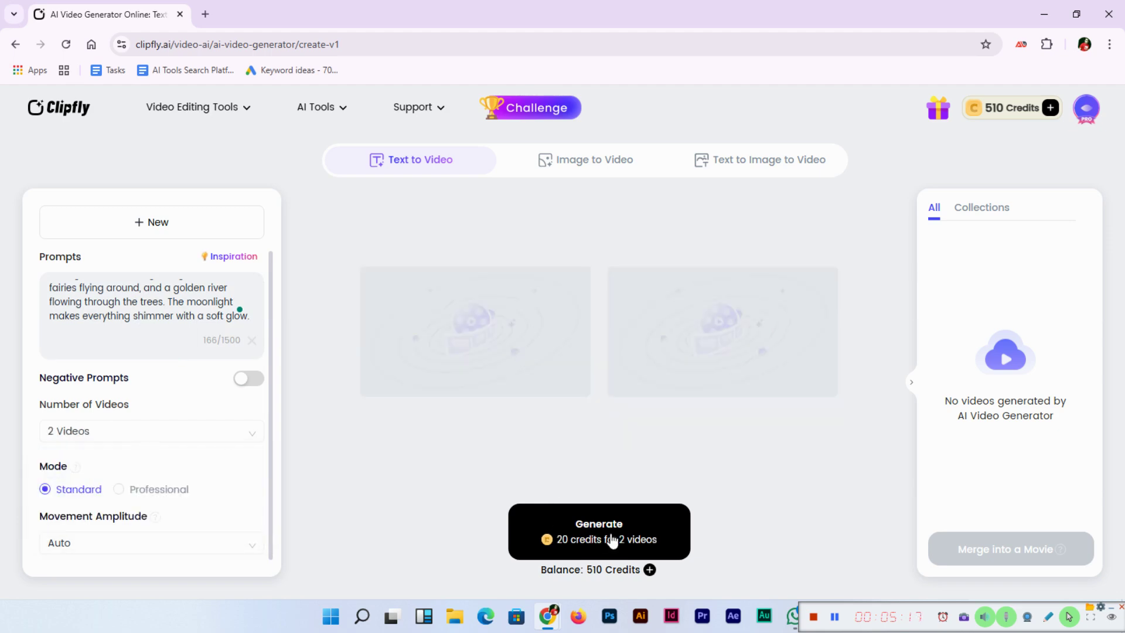
{"action": "left_click", "coordinate": [158, 434]}
{"action": "left_click", "coordinate": [94, 459]}
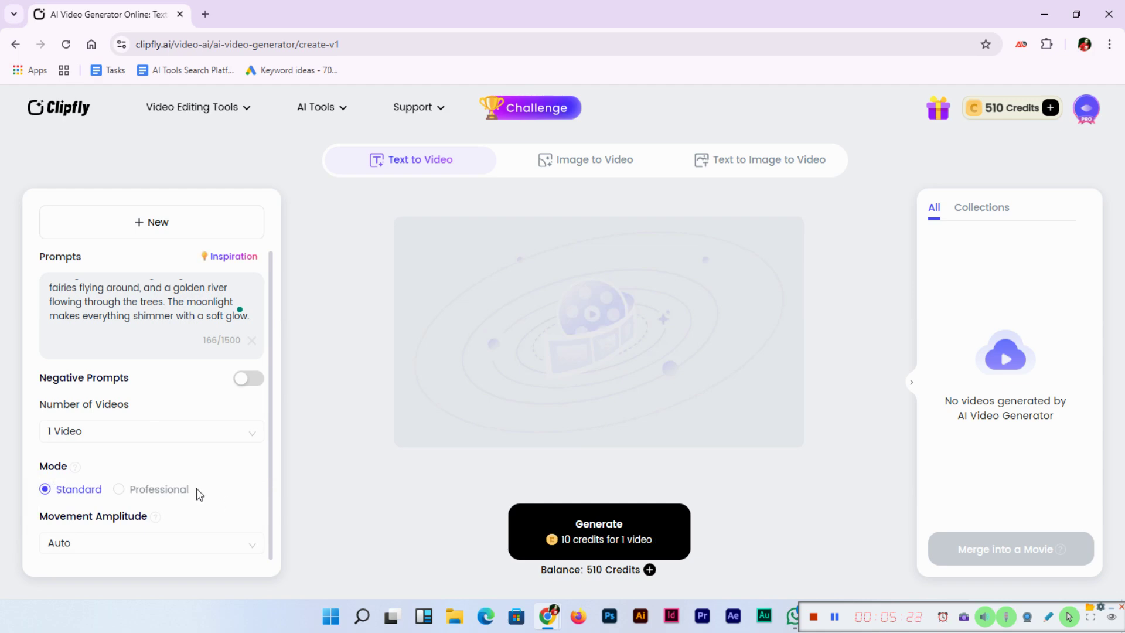
{"action": "left_click", "coordinate": [151, 490]}
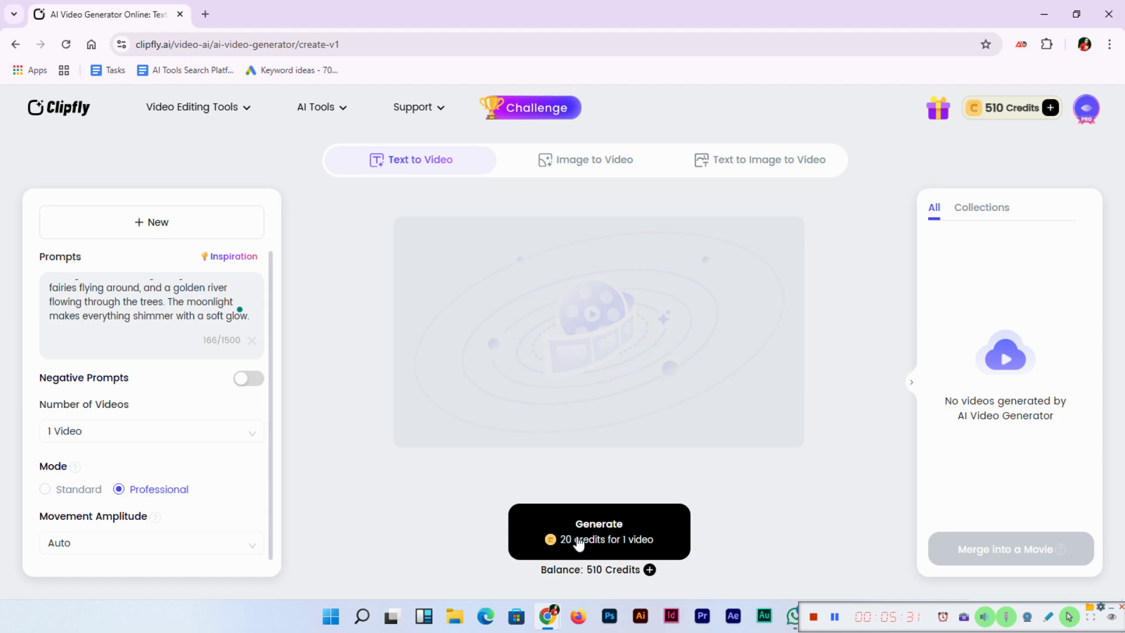
{"action": "left_click", "coordinate": [45, 490]}
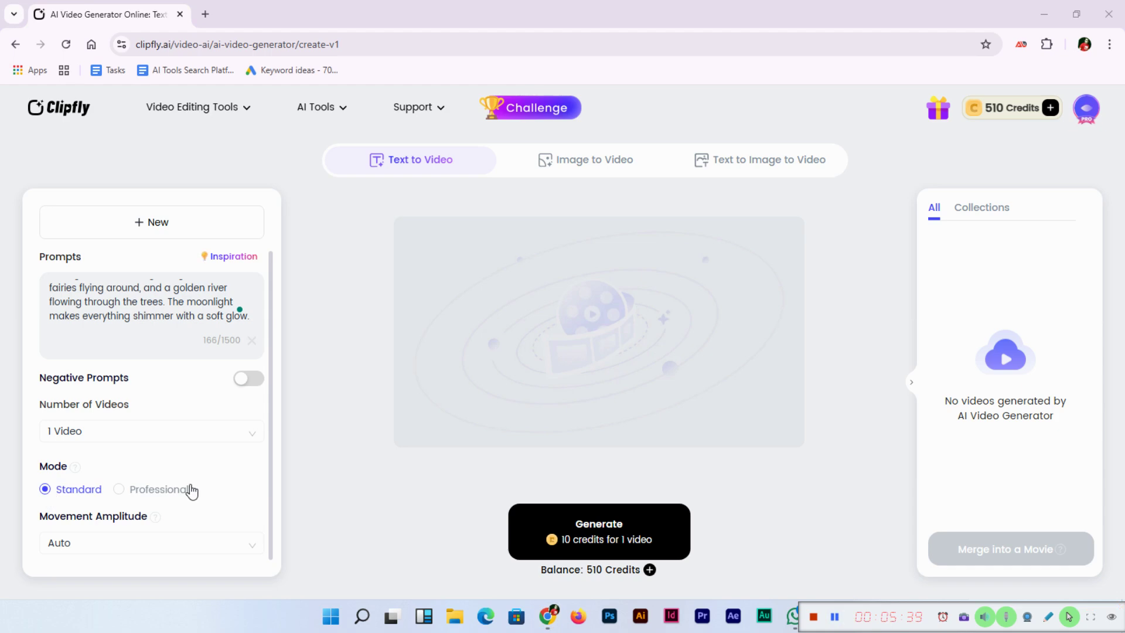
Try the Medium movement amplitude, set it back to Auto, and generate the video from the forest prompt.
{"action": "left_click", "coordinate": [106, 547]}
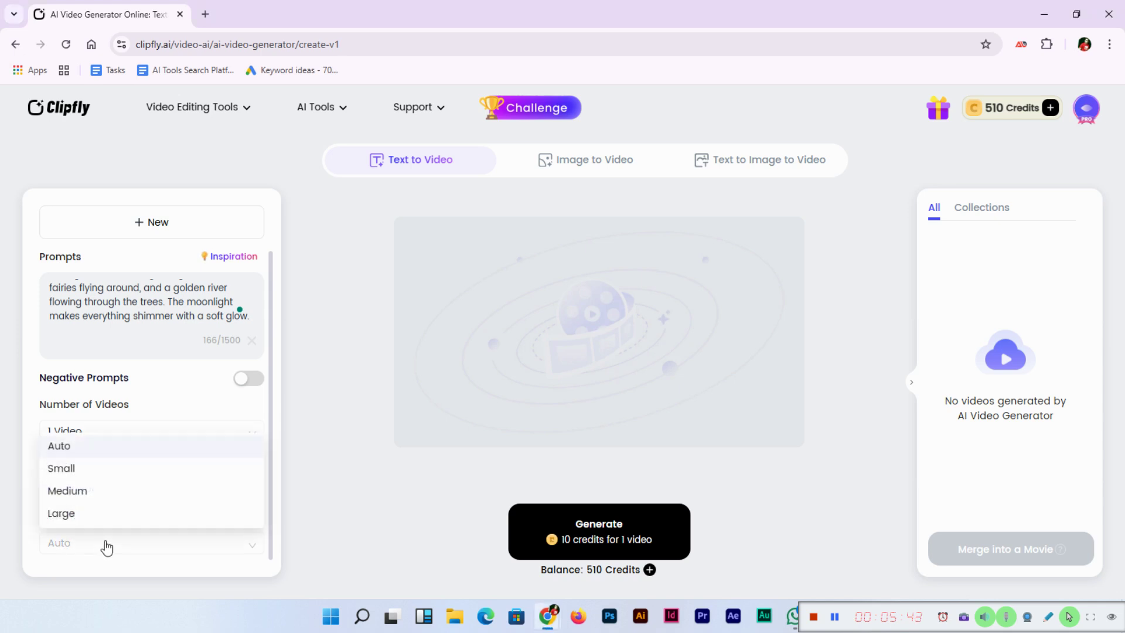
{"action": "left_click", "coordinate": [120, 491]}
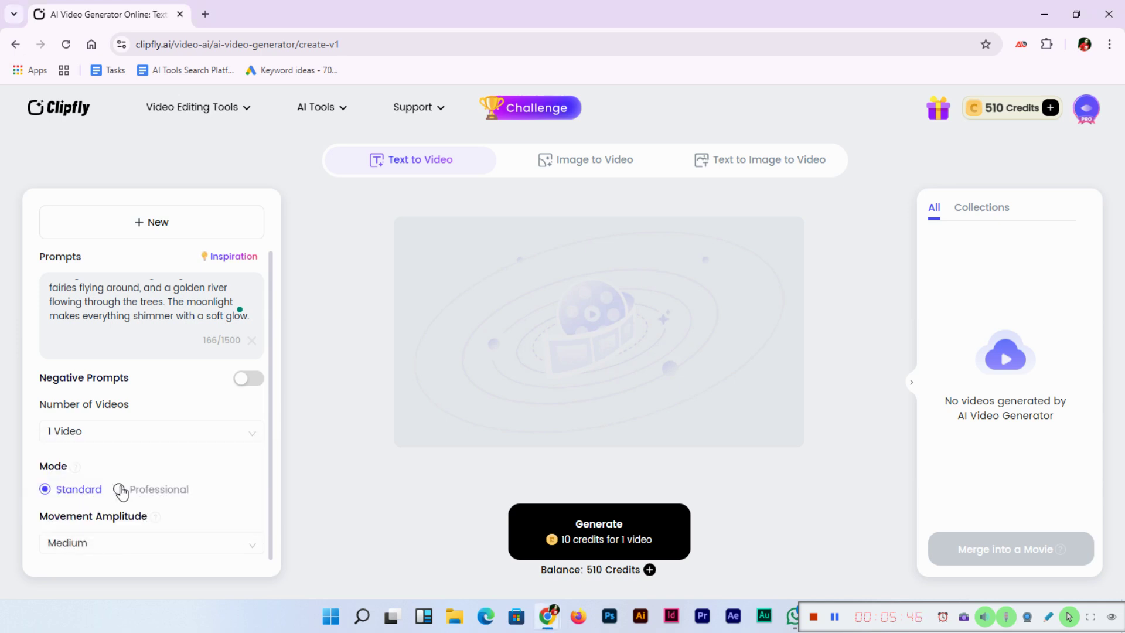
{"action": "left_click", "coordinate": [101, 542]}
{"action": "left_click", "coordinate": [101, 450]}
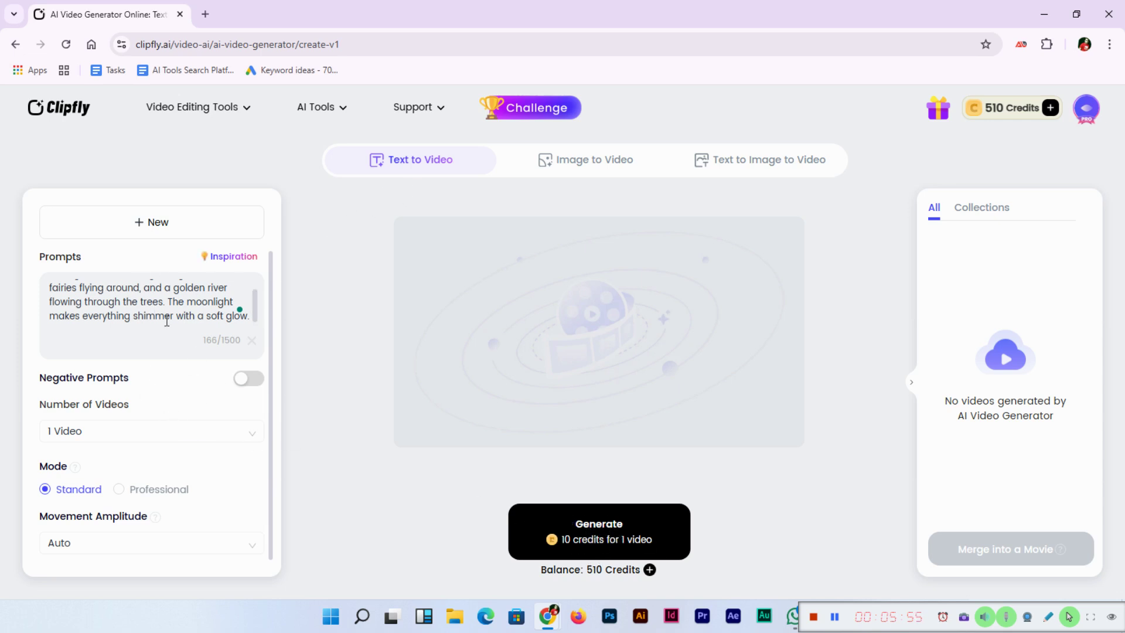
{"action": "left_click", "coordinate": [599, 537]}
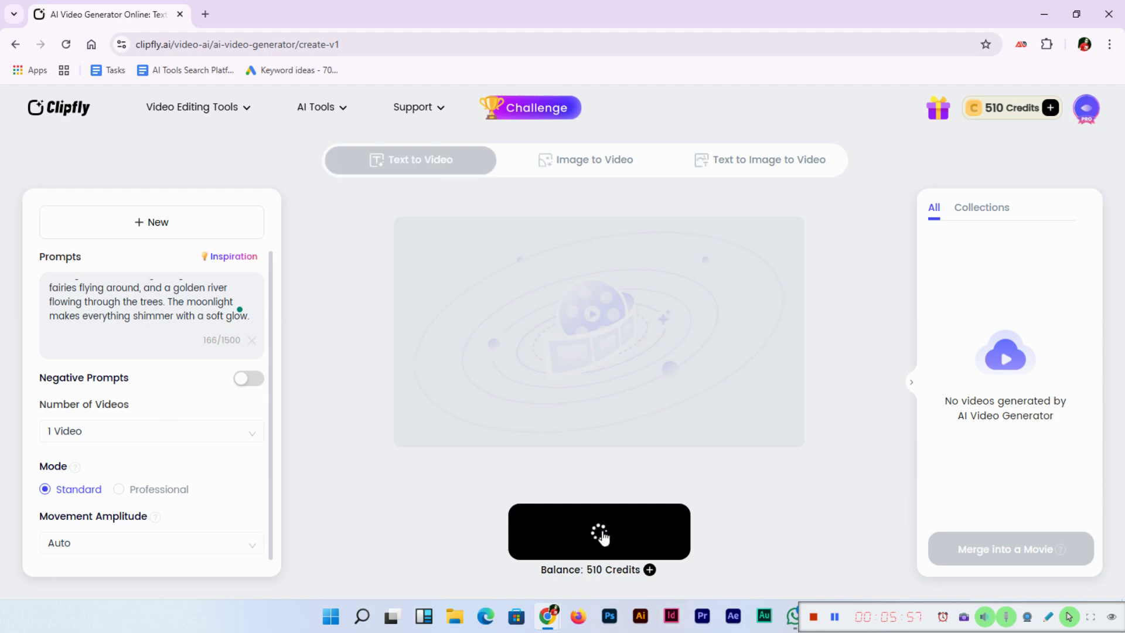
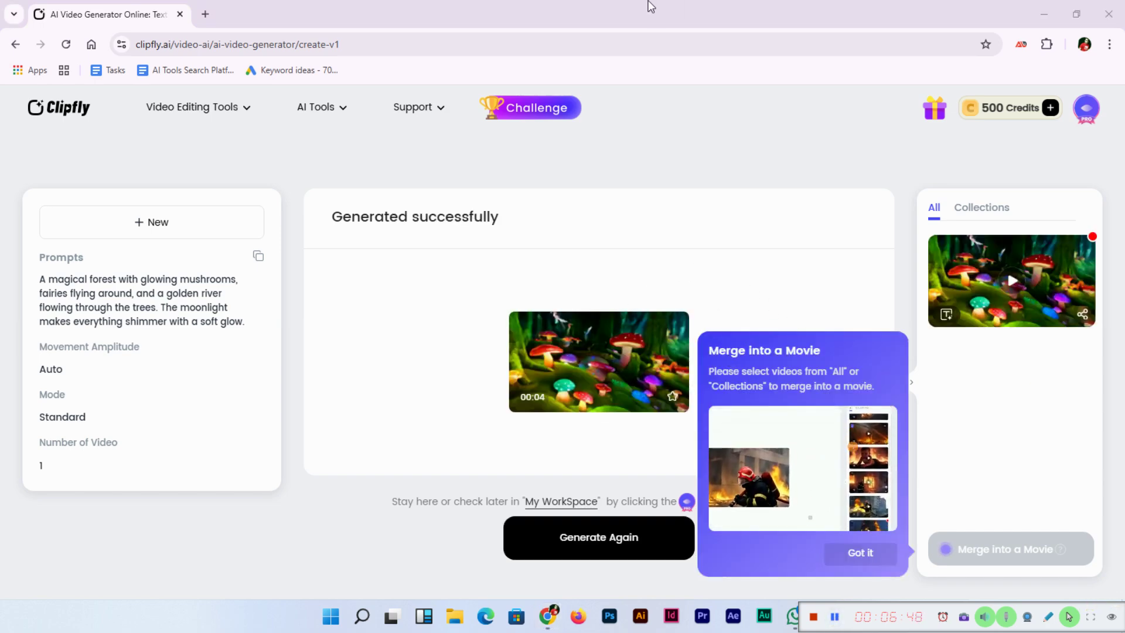
Play back the generated magical forest video in its preview and download it.
{"action": "left_click", "coordinate": [596, 368]}
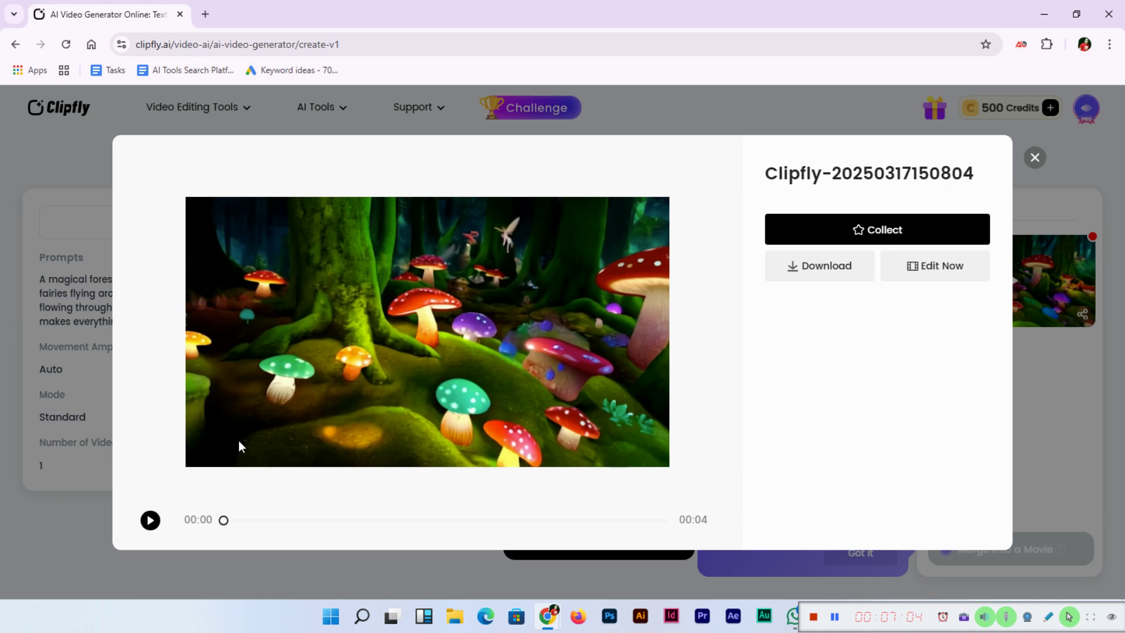
{"action": "left_click", "coordinate": [151, 522]}
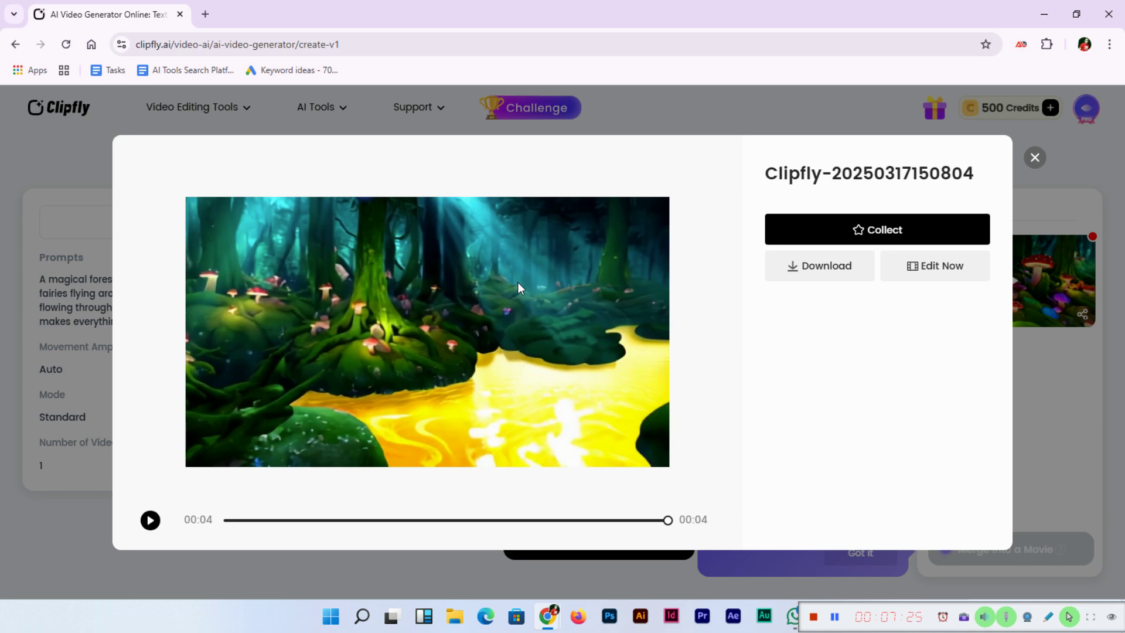
{"action": "left_click", "coordinate": [150, 521]}
{"action": "left_click", "coordinate": [834, 271]}
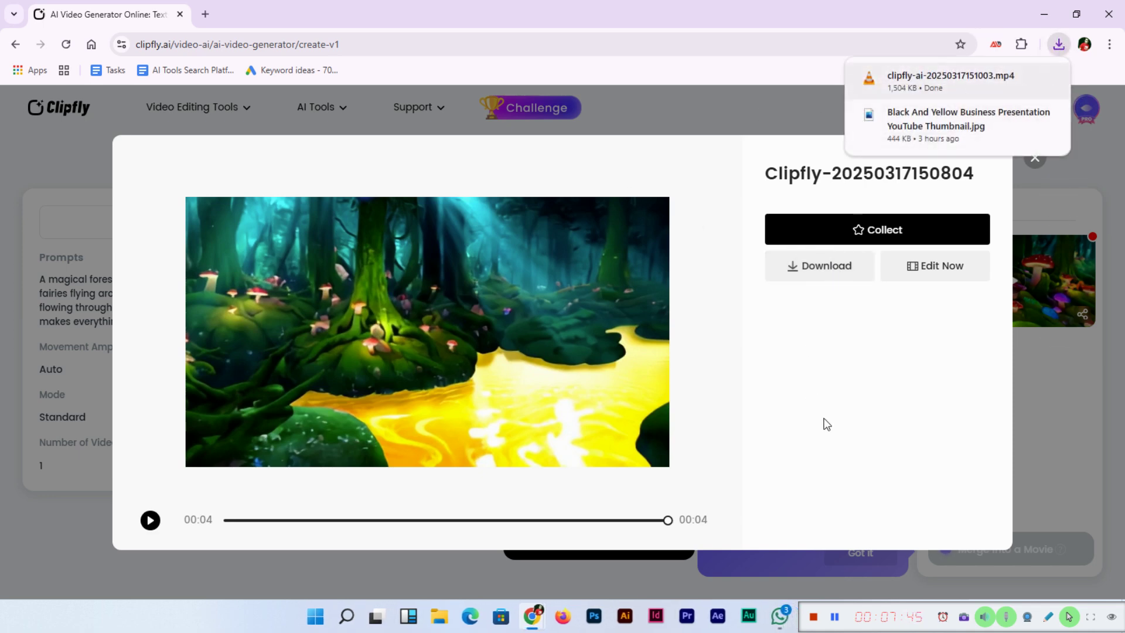
Switch to VLC media player, play the downloaded forest clip, and close the player.
{"action": "key", "text": "alt+Tab"}
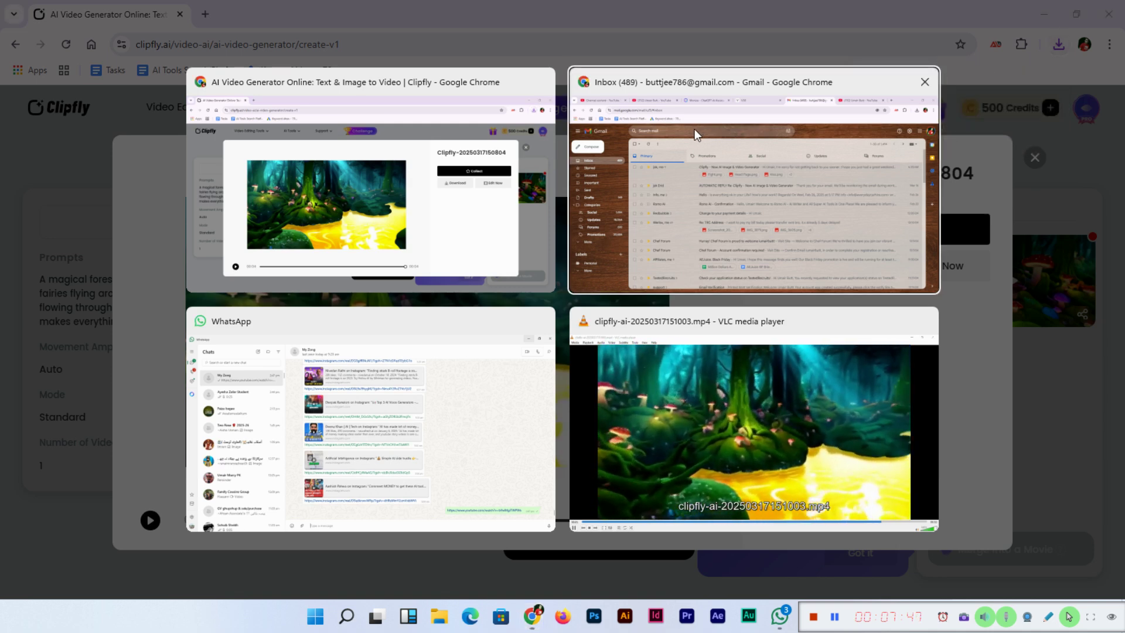
{"action": "key", "text": "Tab"}
{"action": "key", "text": "Tab"}
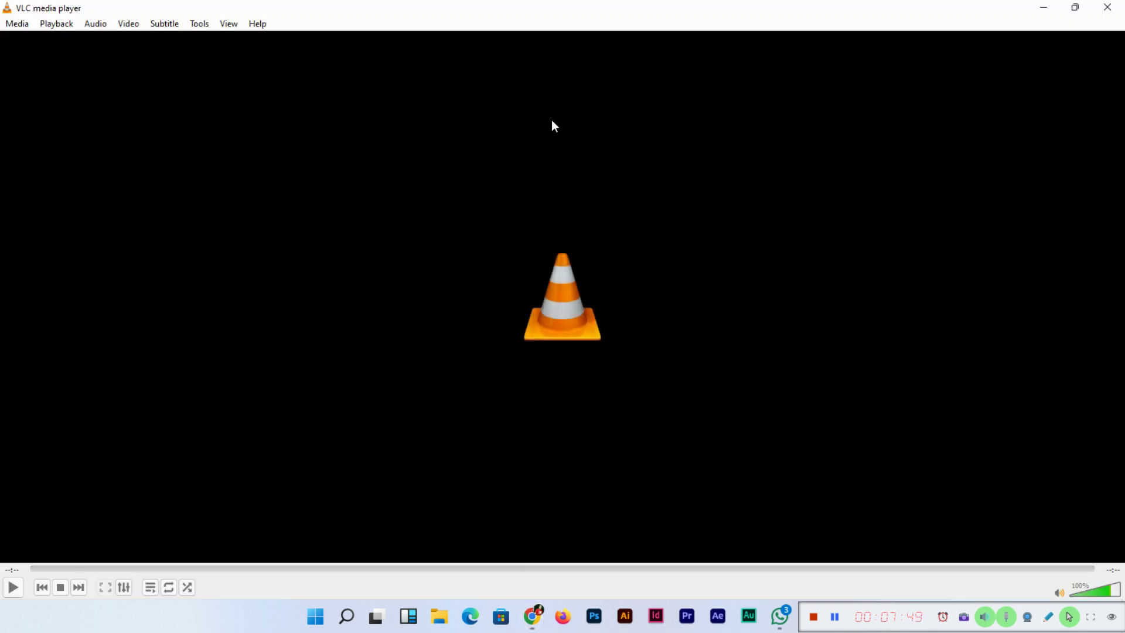
{"action": "left_click", "coordinate": [16, 587]}
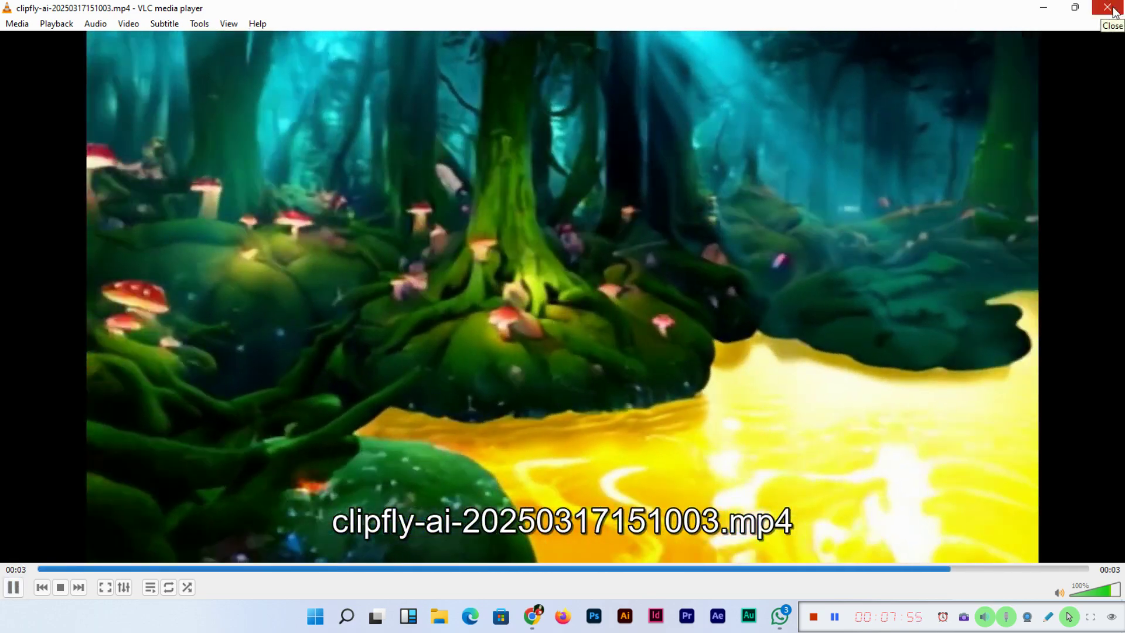
{"action": "left_click", "coordinate": [1108, 8]}
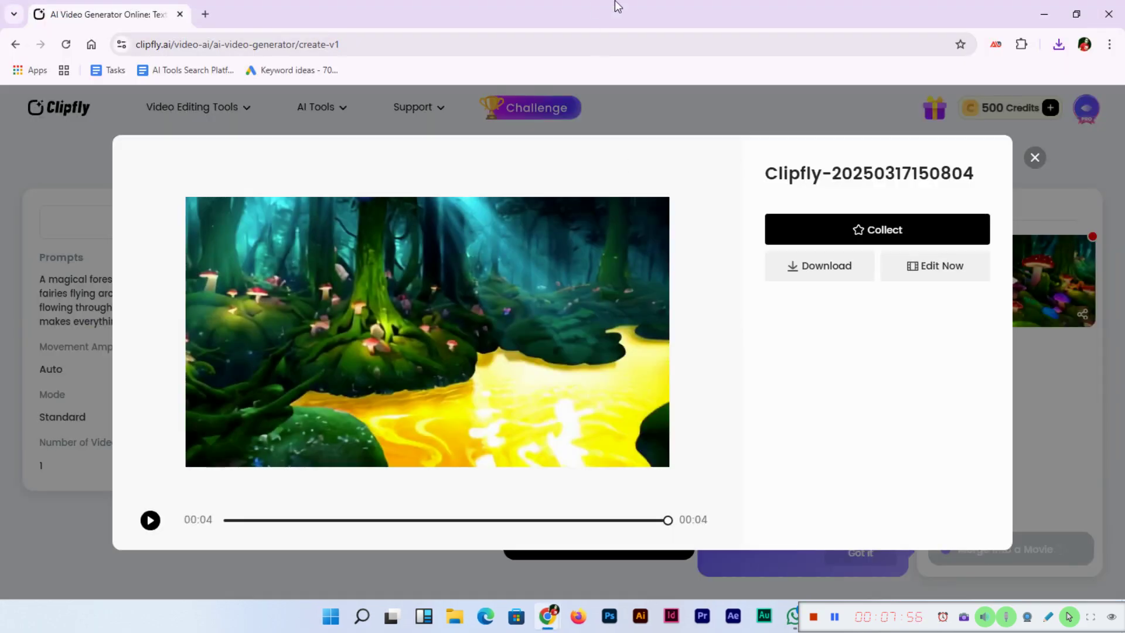
Close the forest video preview and the Merge into a Movie tip, and start a new video creation.
{"action": "left_click", "coordinate": [1034, 157]}
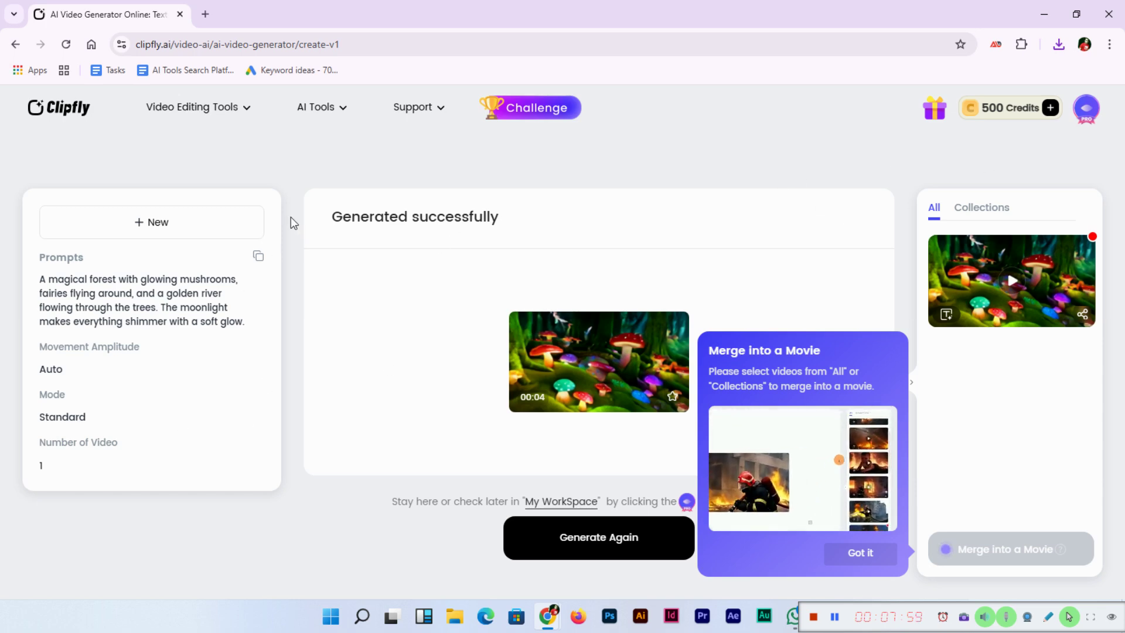
{"action": "left_click", "coordinate": [861, 561]}
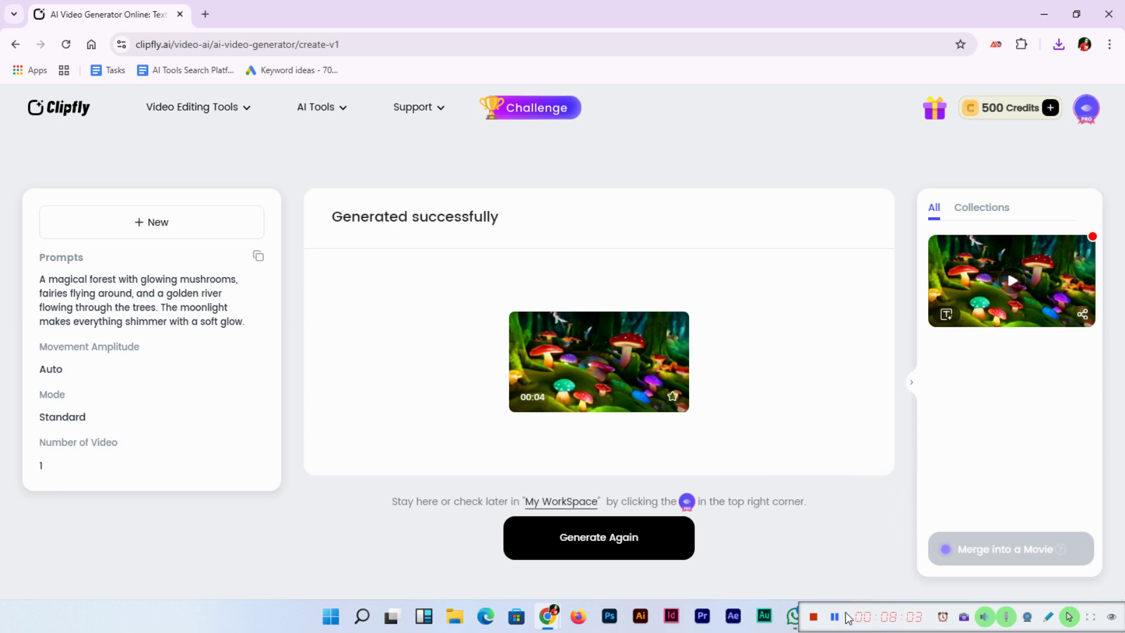
{"action": "left_click", "coordinate": [159, 224]}
{"action": "left_click", "coordinate": [125, 8]}
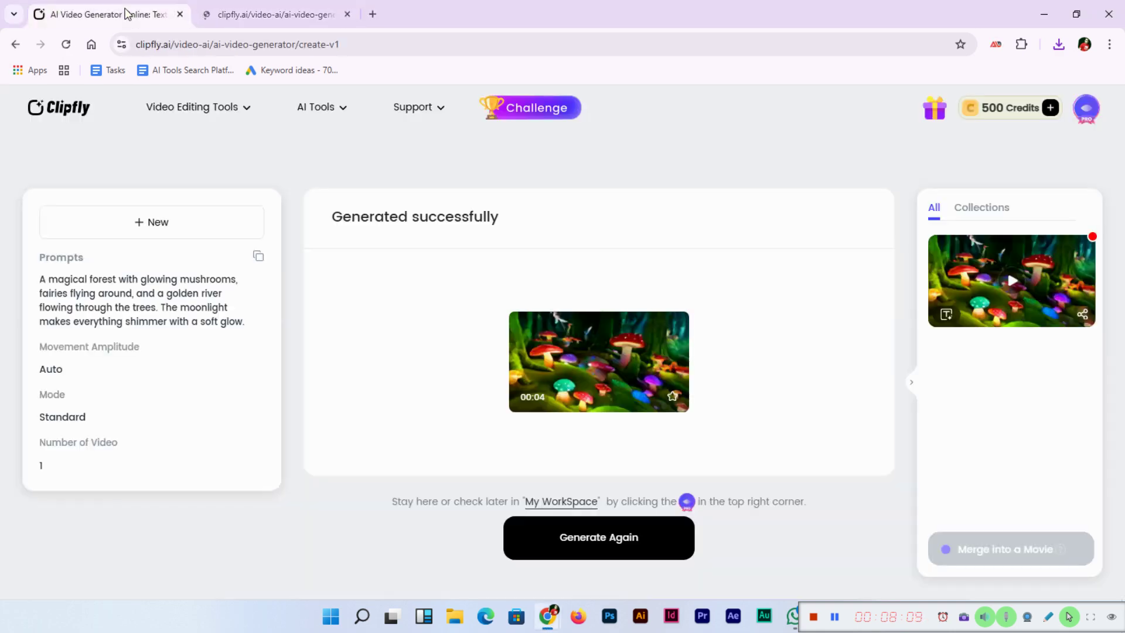
{"action": "left_click", "coordinate": [249, 13]}
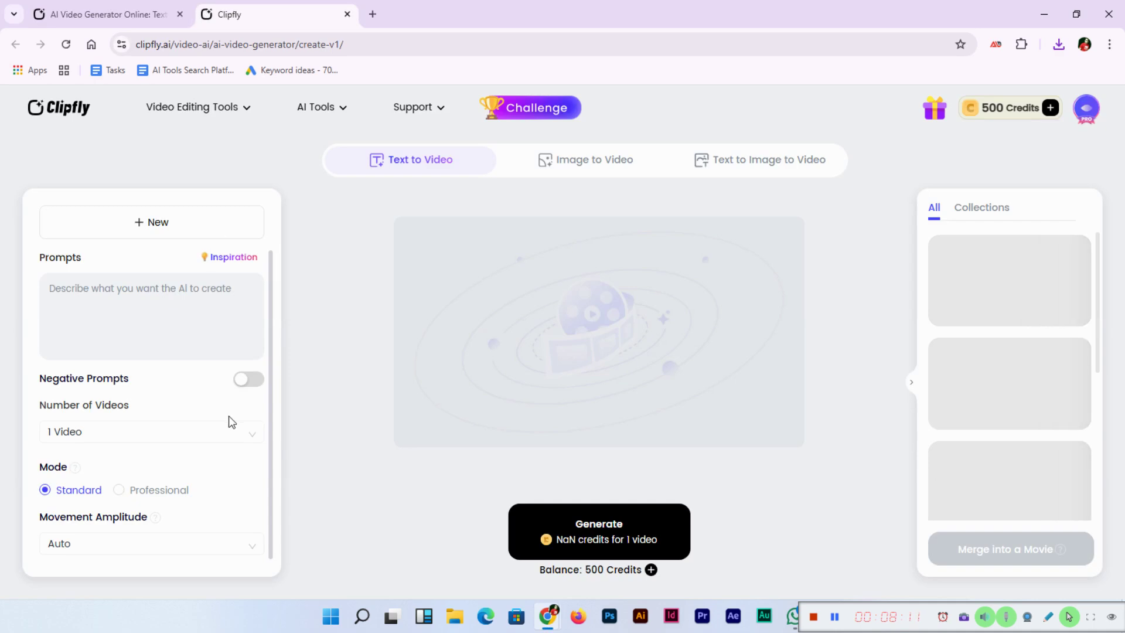
Enter the prompt "A cute anime-style girl with pink hair and big expressive eyes, standing under cherry blossom trees as petals gently fall around her.".
{"action": "left_click", "coordinate": [168, 305]}
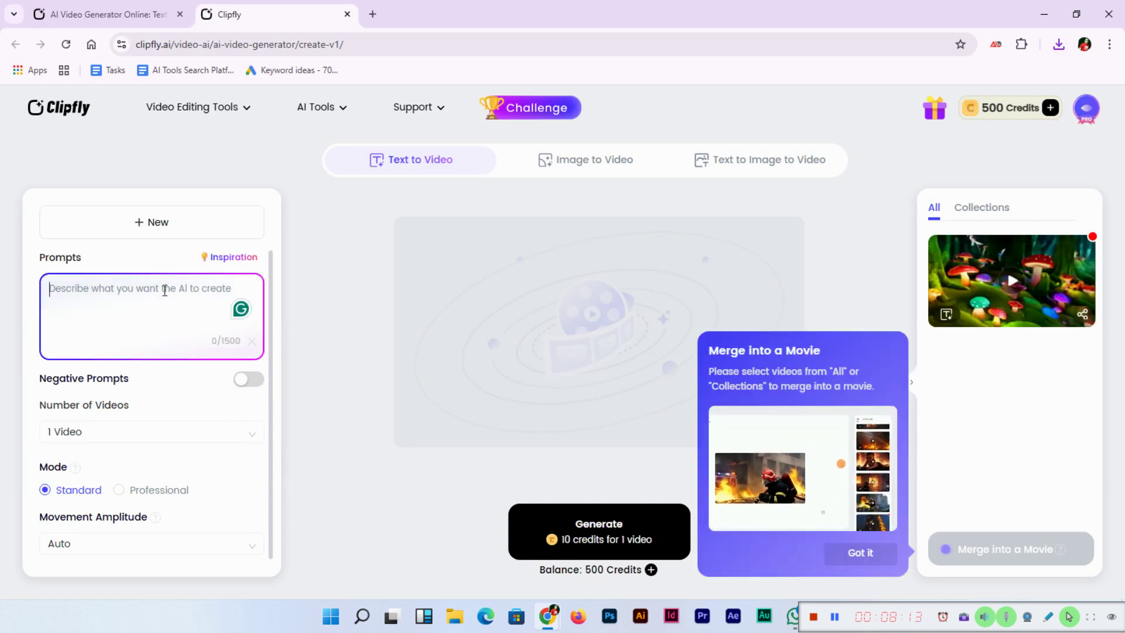
{"action": "type", "text": "A c"}
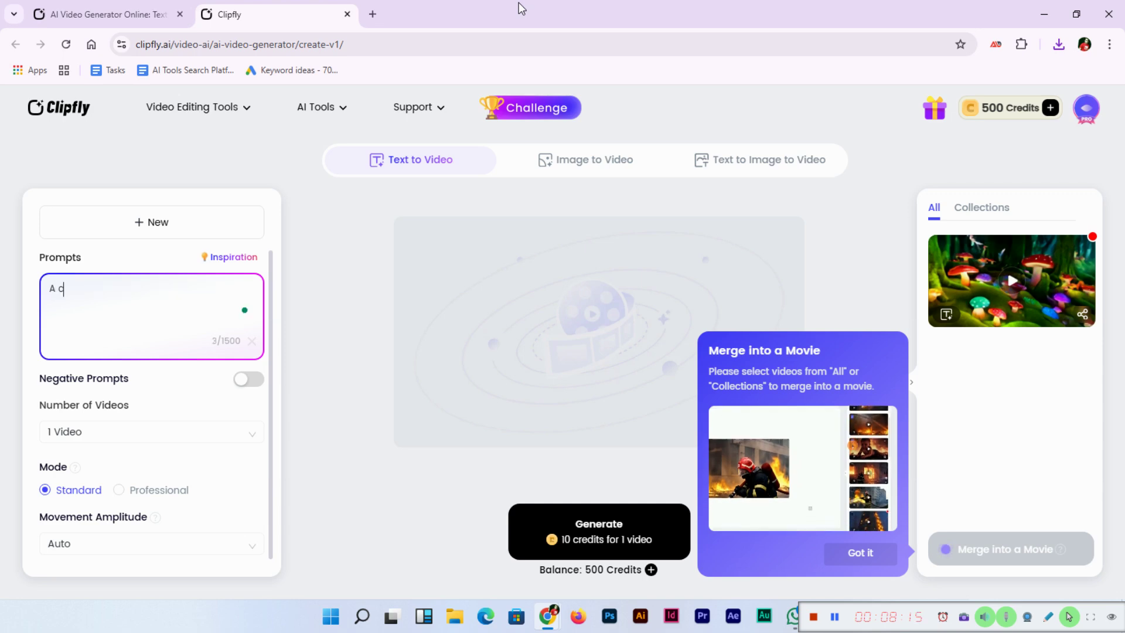
{"action": "type", "text": "ute anime"}
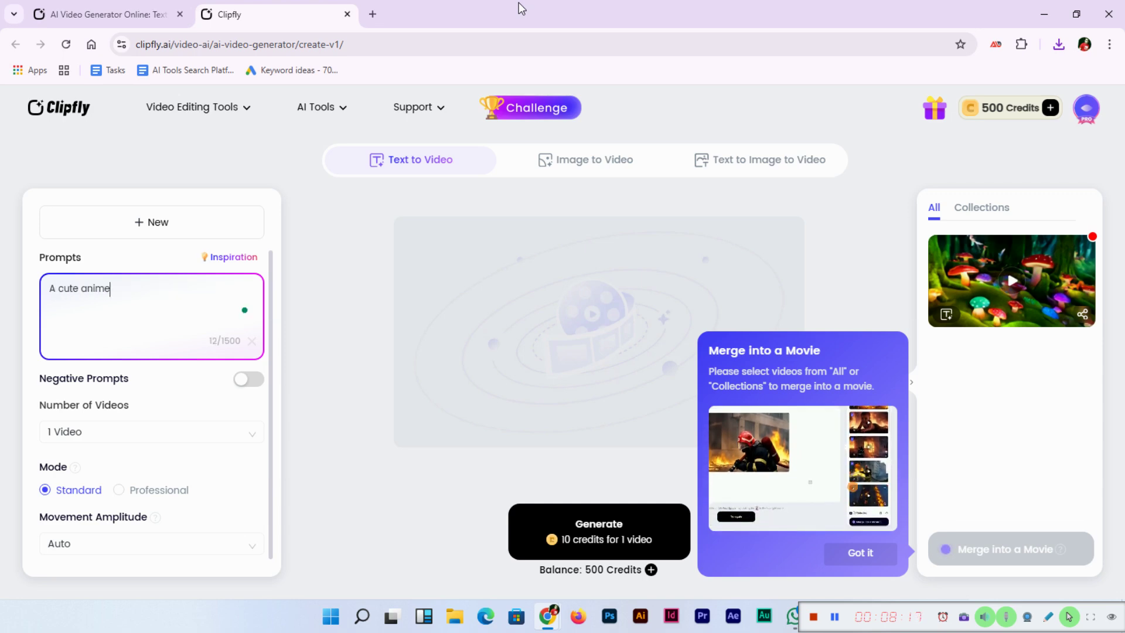
{"action": "type", "text": "-style girl "}
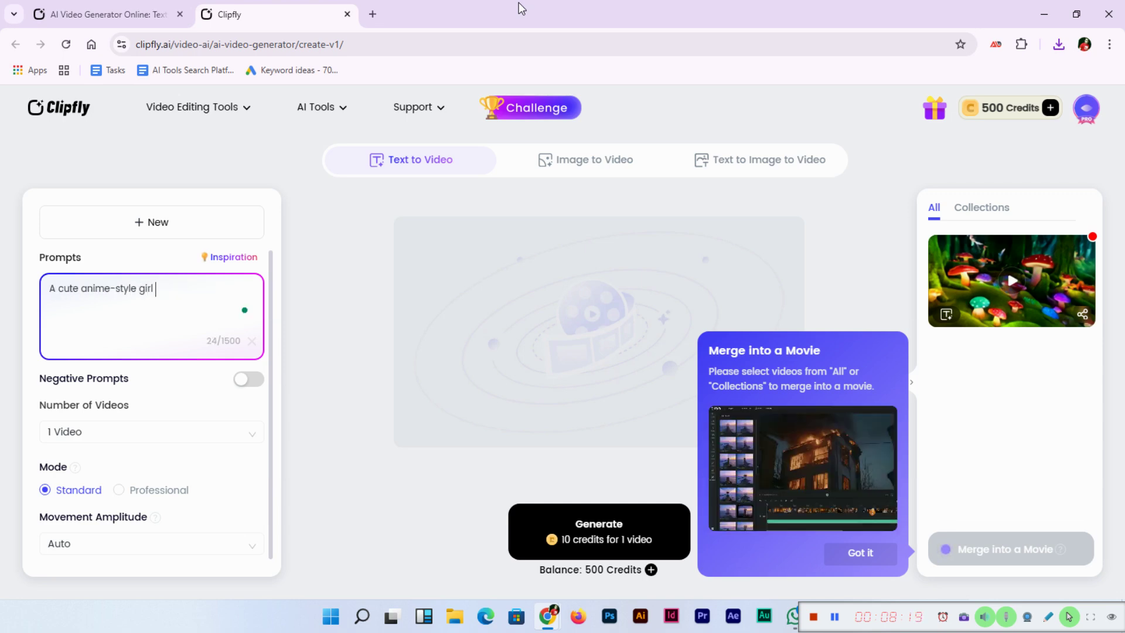
{"action": "type", "text": "with pink hair a"}
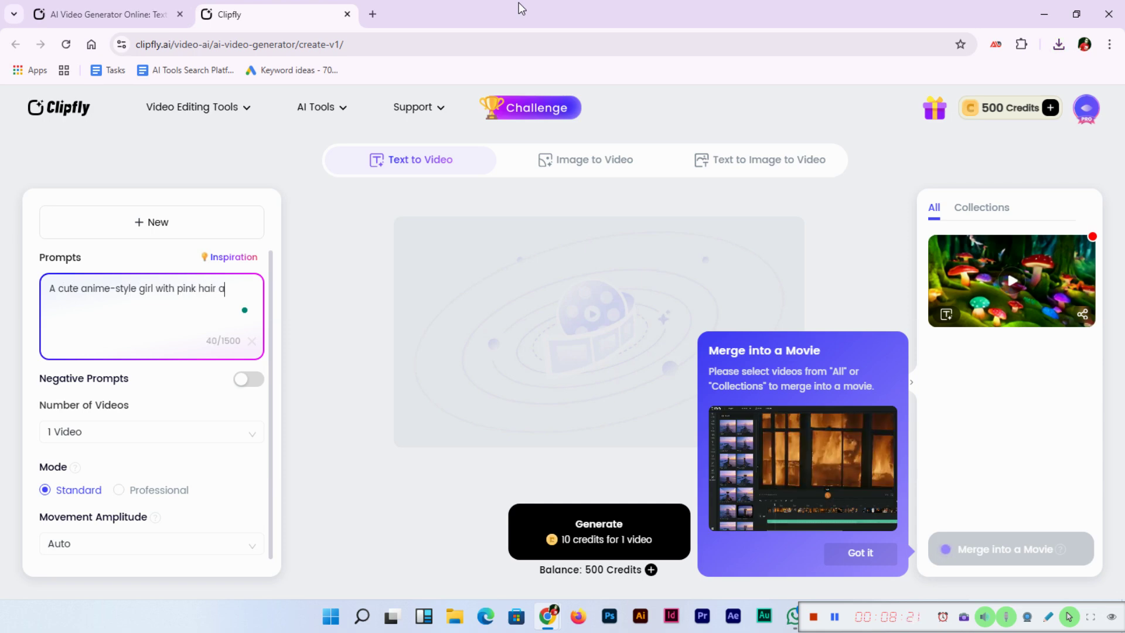
{"action": "type", "text": "nd big expressiv"}
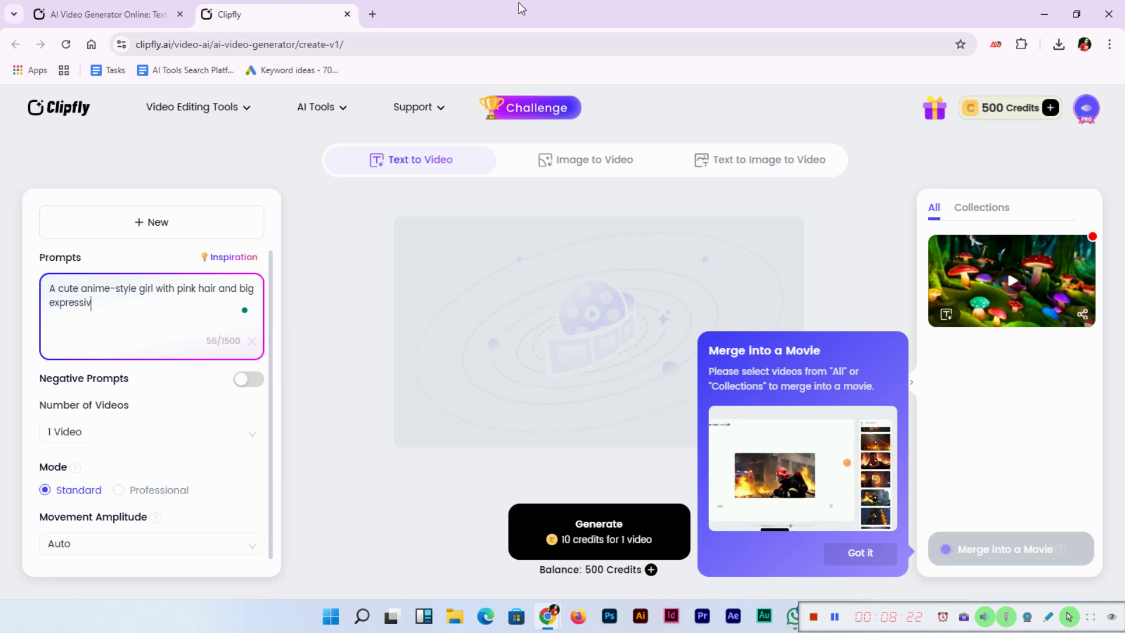
{"action": "type", "text": "e eyes, standing "}
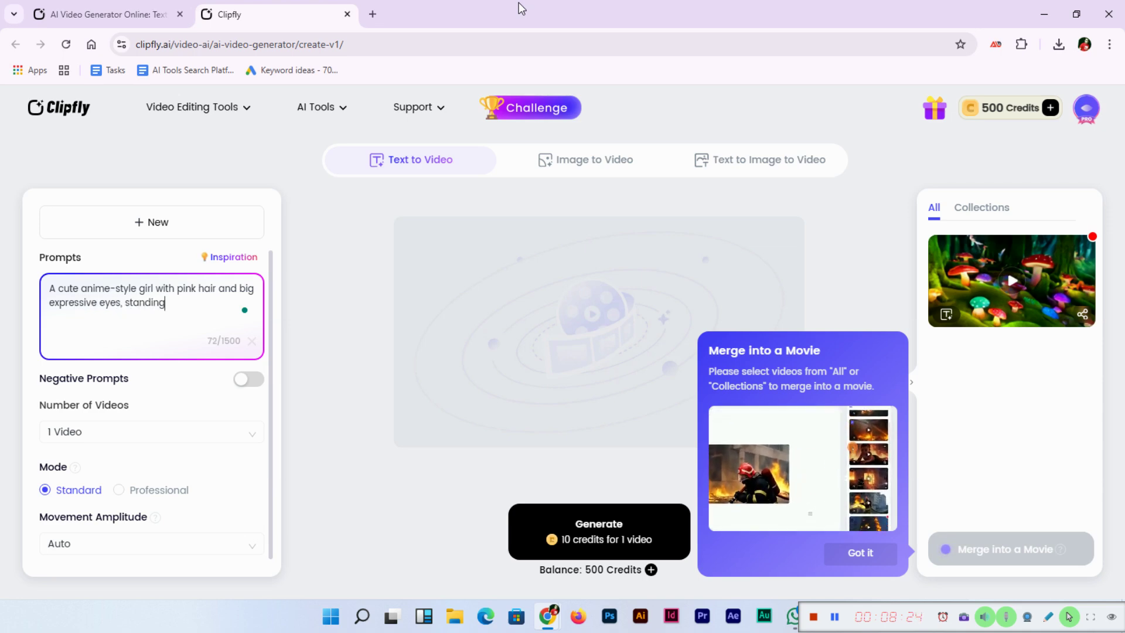
{"action": "type", "text": "unde"}
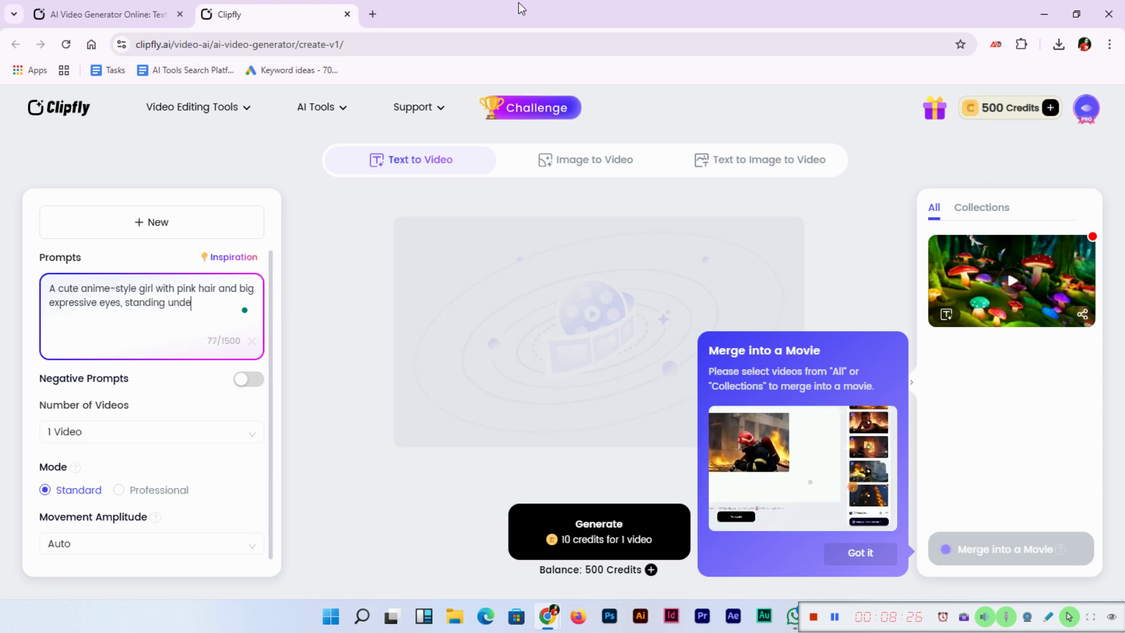
{"action": "type", "text": "r cherry bl"}
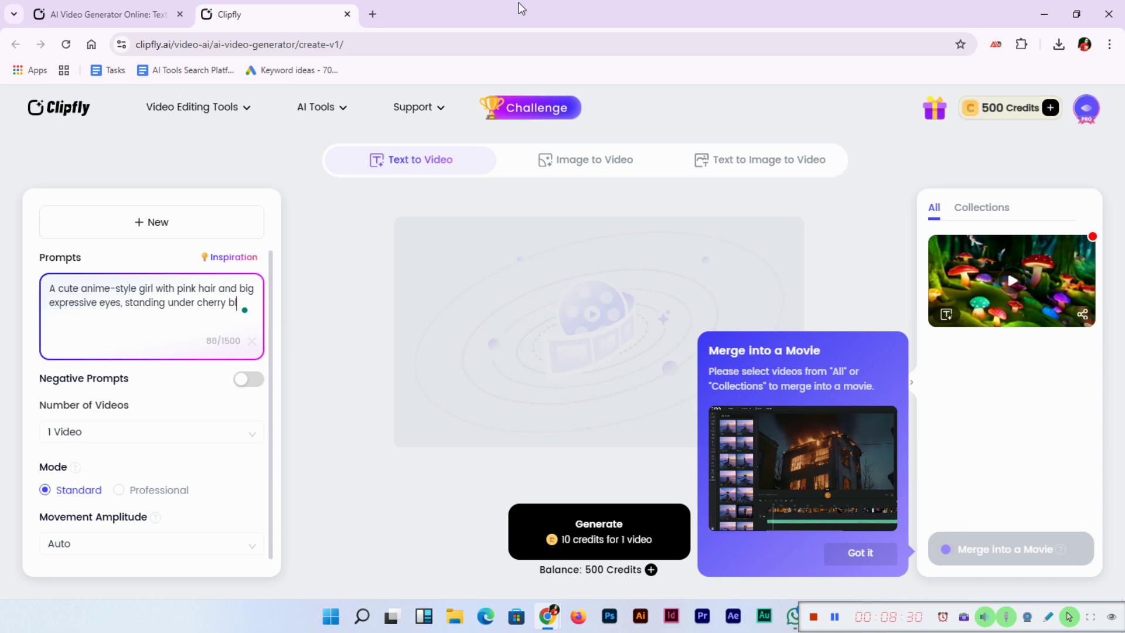
{"action": "type", "text": "ossom tre"}
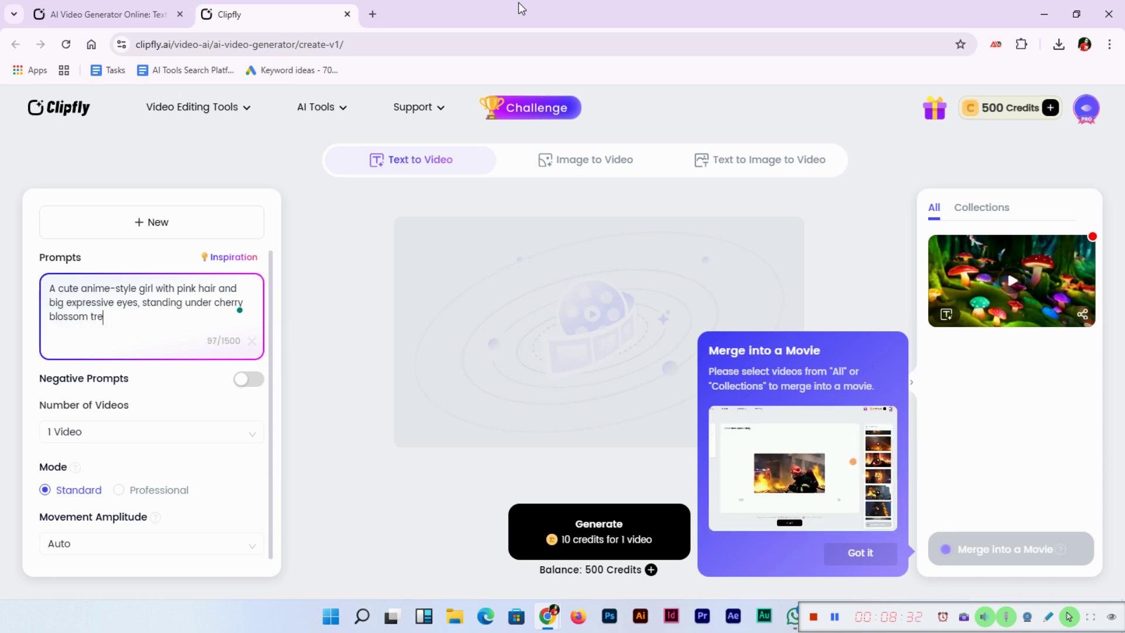
{"action": "type", "text": "es as petals ge"}
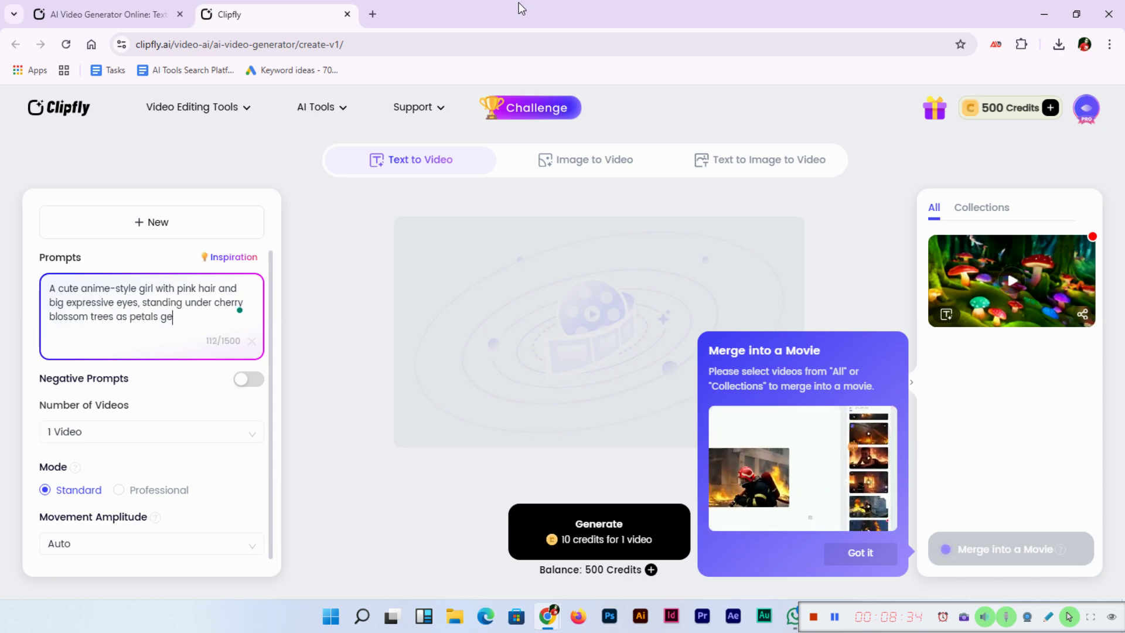
{"action": "type", "text": "ntly fall aroun"}
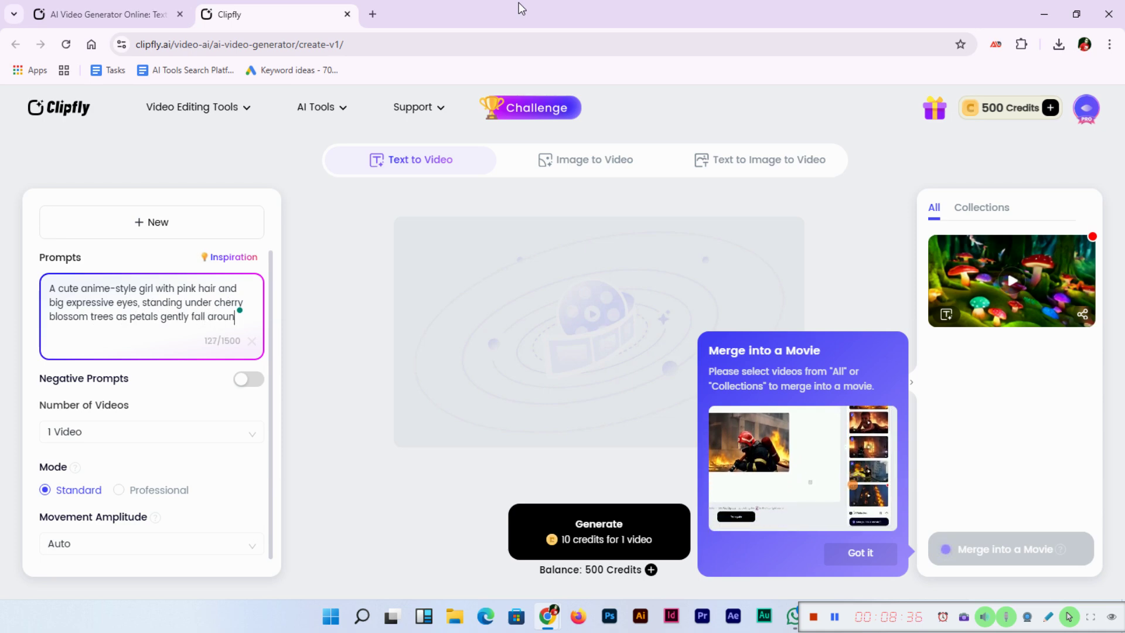
{"action": "type", "text": "d her."}
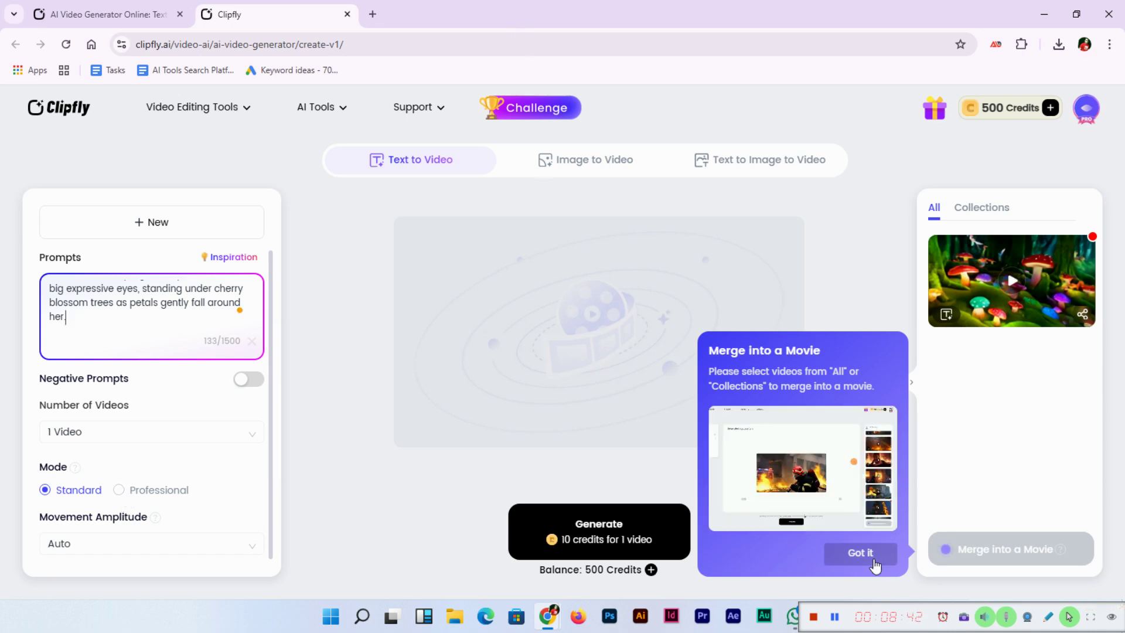
Set the mode to Professional and generate one video from the anime girl prompt.
{"action": "left_click", "coordinate": [195, 521]}
{"action": "left_click", "coordinate": [127, 493]}
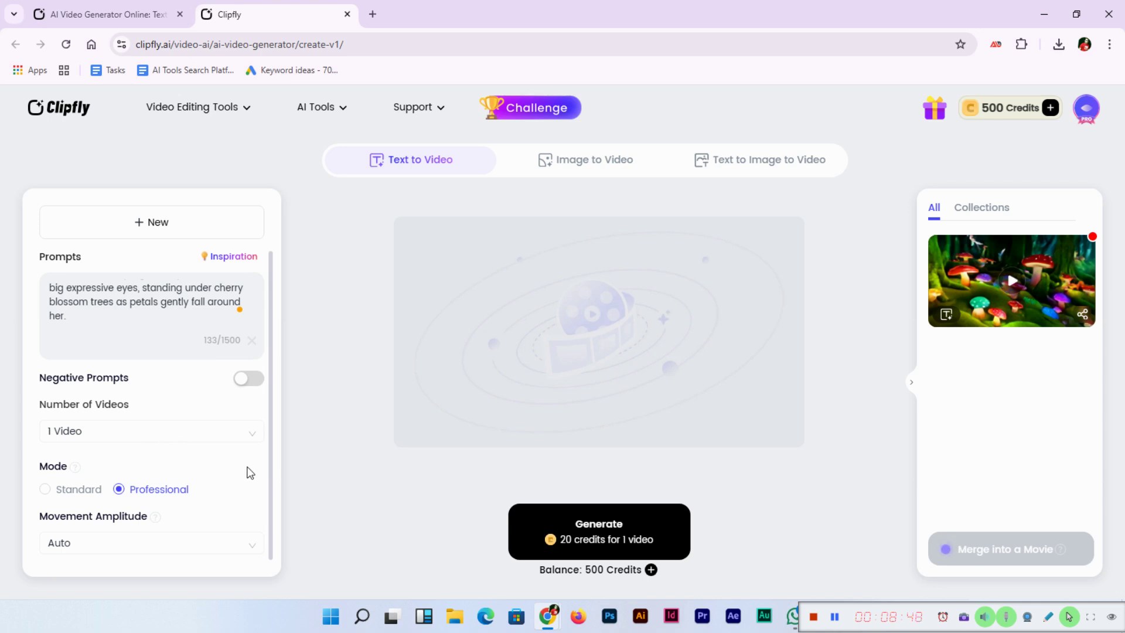
{"action": "left_click", "coordinate": [598, 538]}
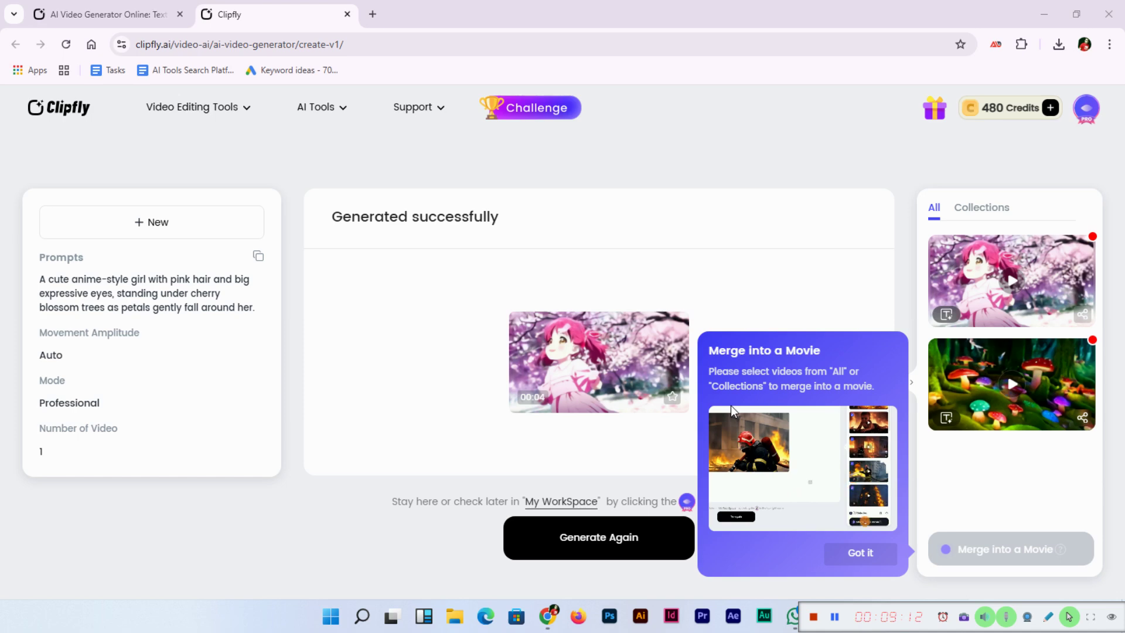
Dismiss the Merge into a Movie tip, play back the generated anime girl video, and close its preview.
{"action": "left_click", "coordinate": [886, 554]}
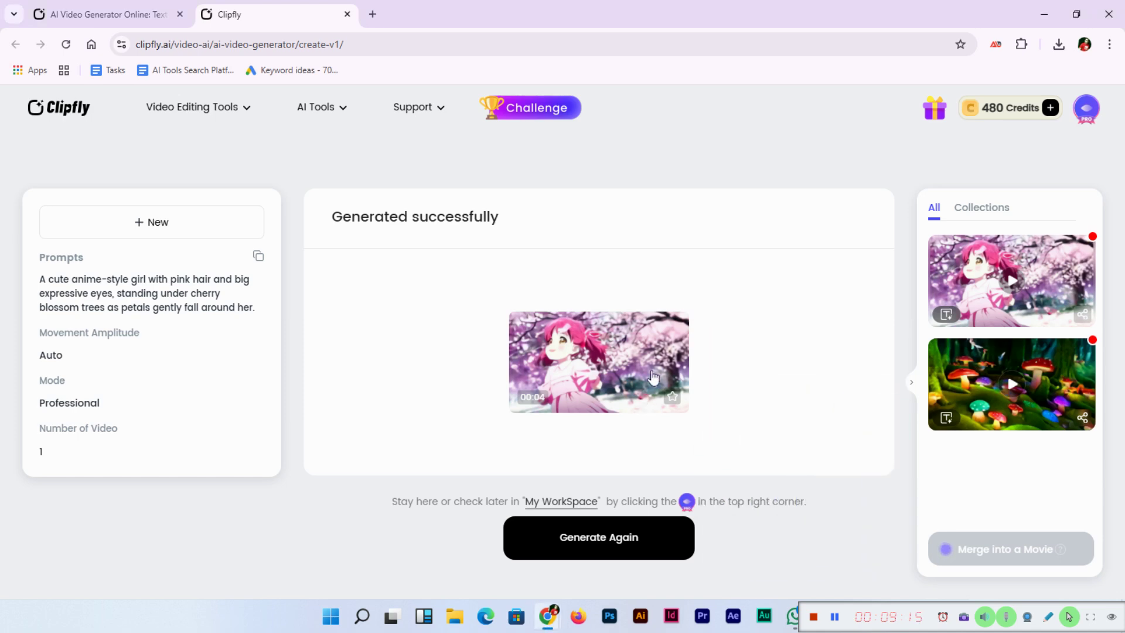
{"action": "left_click", "coordinate": [589, 362]}
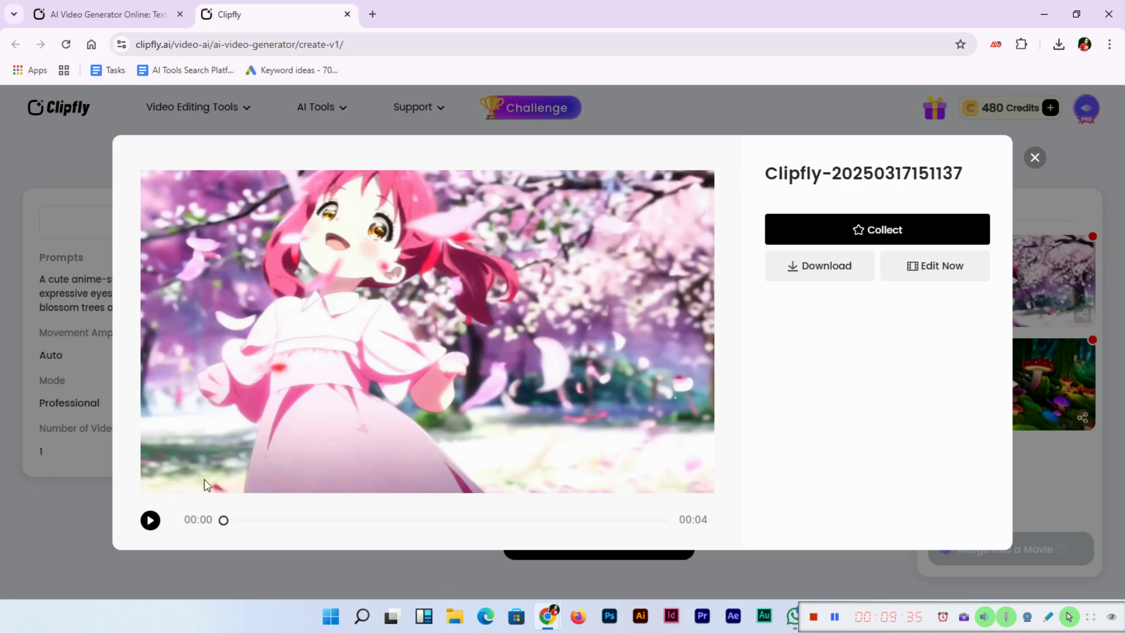
{"action": "left_click", "coordinate": [150, 520]}
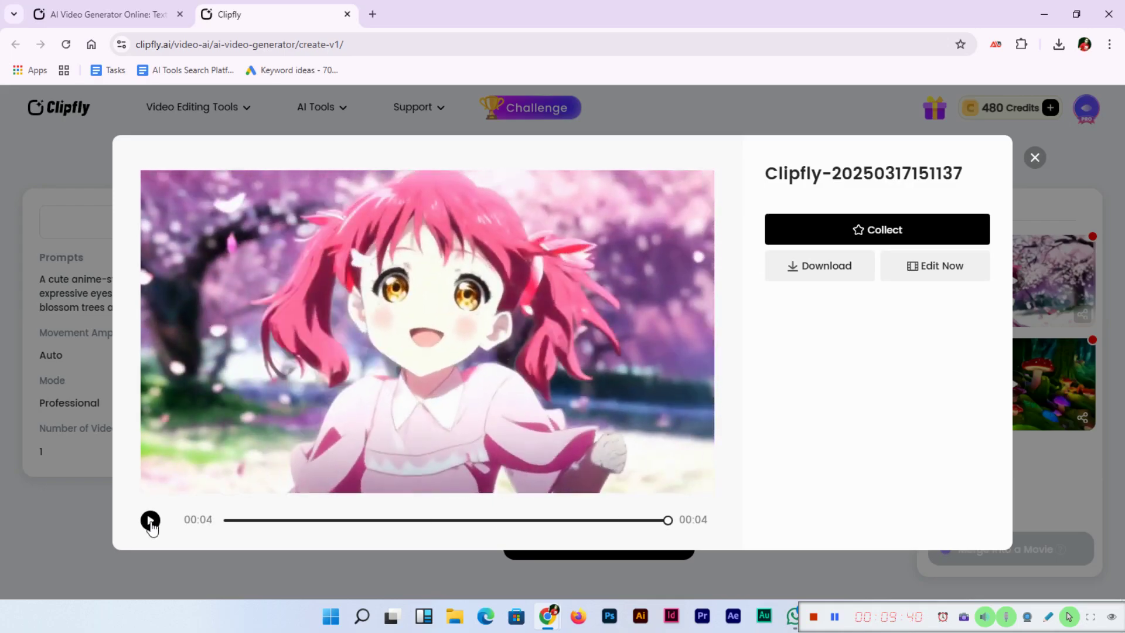
{"action": "left_click", "coordinate": [150, 521]}
{"action": "left_click", "coordinate": [150, 521]}
{"action": "left_click", "coordinate": [1034, 158]}
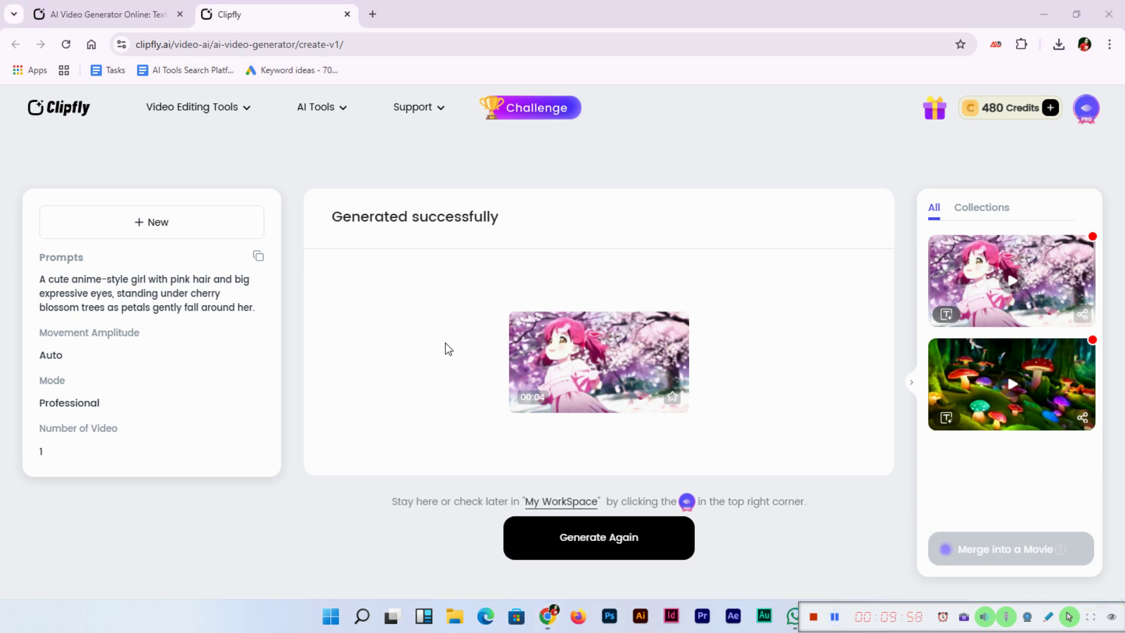
Start another new creation in Image to Video mode and dismiss the Merge into a Movie tip.
{"action": "left_click", "coordinate": [150, 227]}
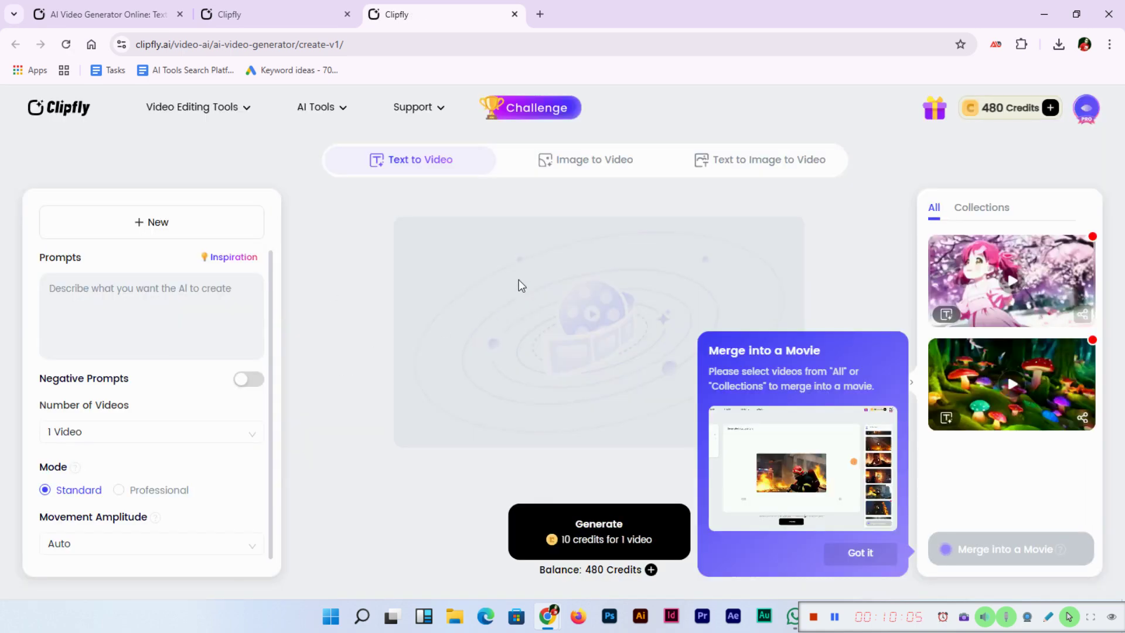
{"action": "left_click", "coordinate": [624, 160]}
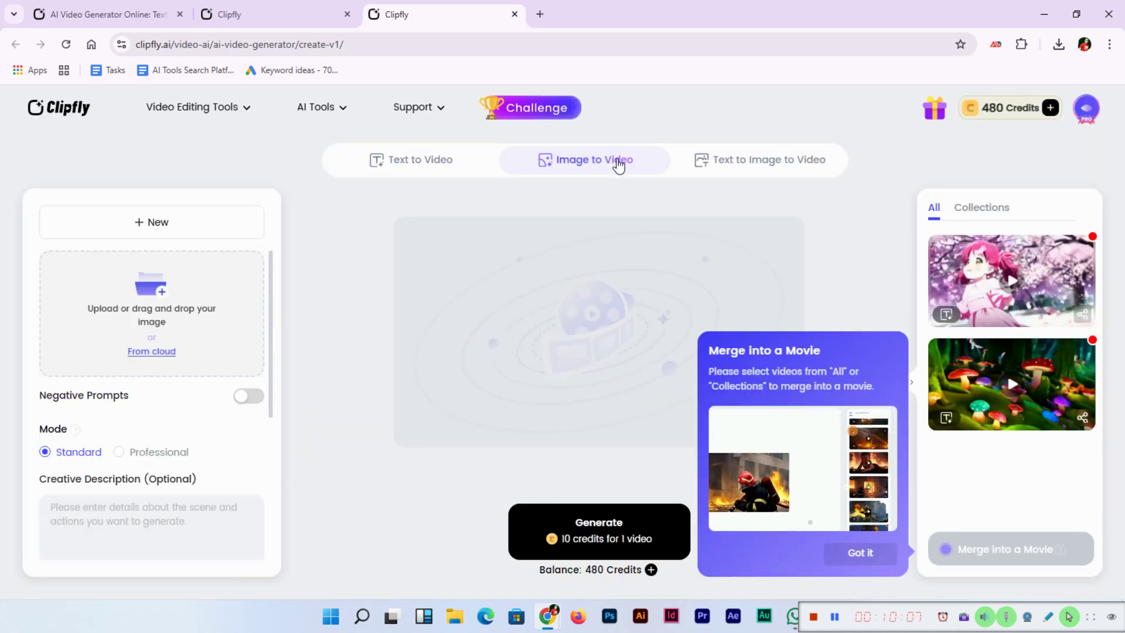
{"action": "left_click", "coordinate": [867, 554]}
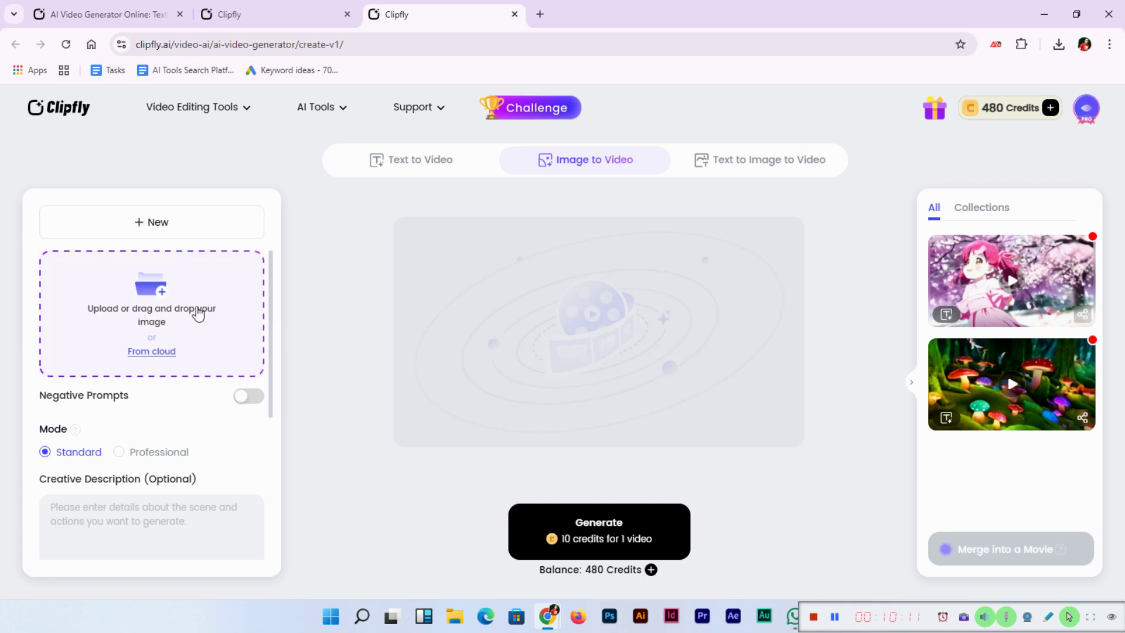
Upload the photo of an adult and child walking along a lakeside boardwalk and generate one Standard-mode video from it.
{"action": "left_click", "coordinate": [157, 319]}
{"action": "double_click", "coordinate": [150, 143]}
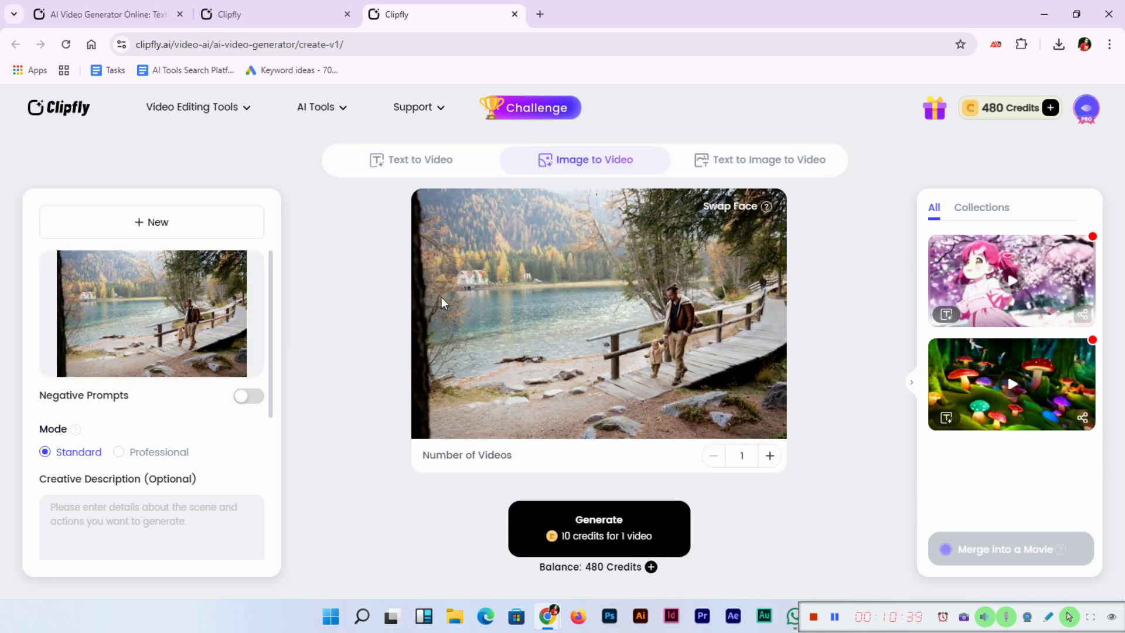
{"action": "left_click", "coordinate": [596, 537]}
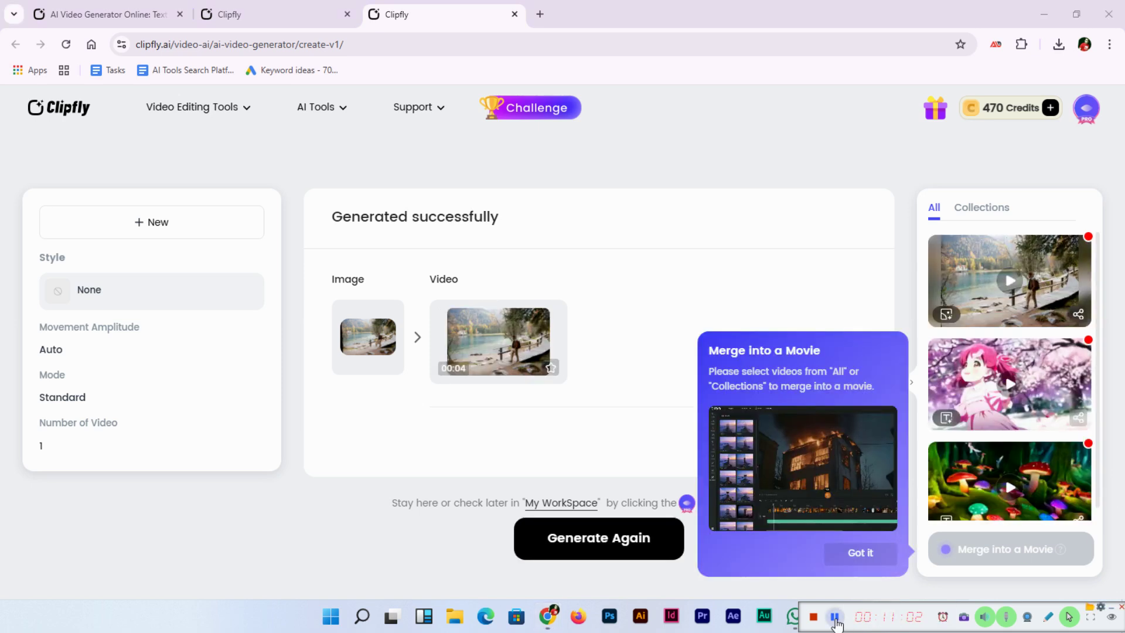
Dismiss the Merge into a Movie tip, play back the generated lakeside boardwalk video, and close its preview.
{"action": "left_click", "coordinate": [863, 554]}
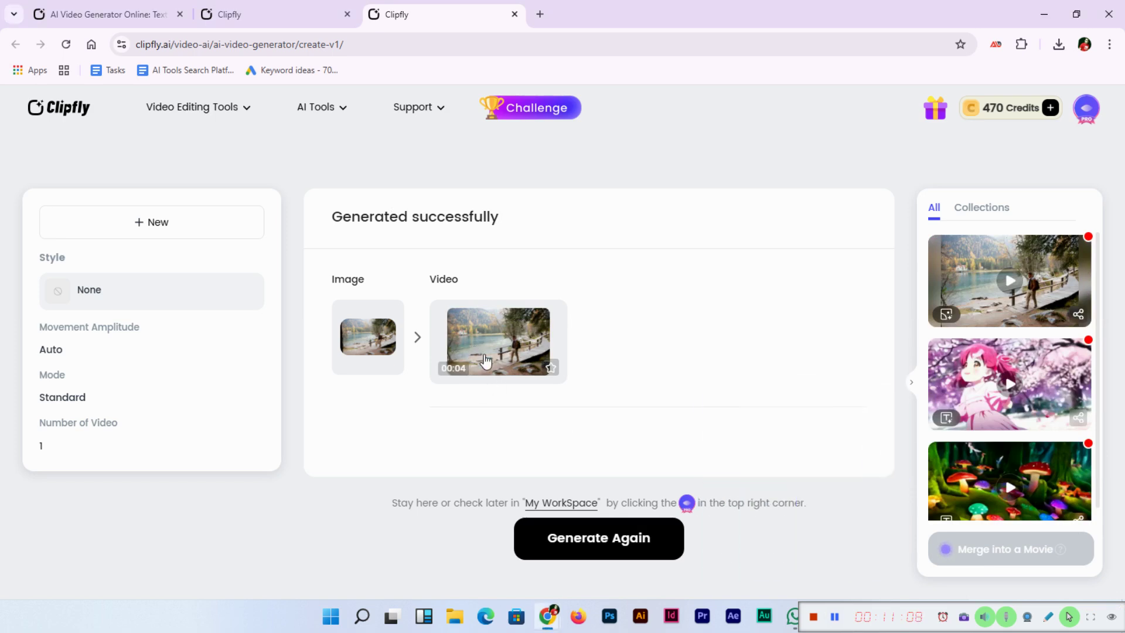
{"action": "left_click", "coordinate": [500, 344]}
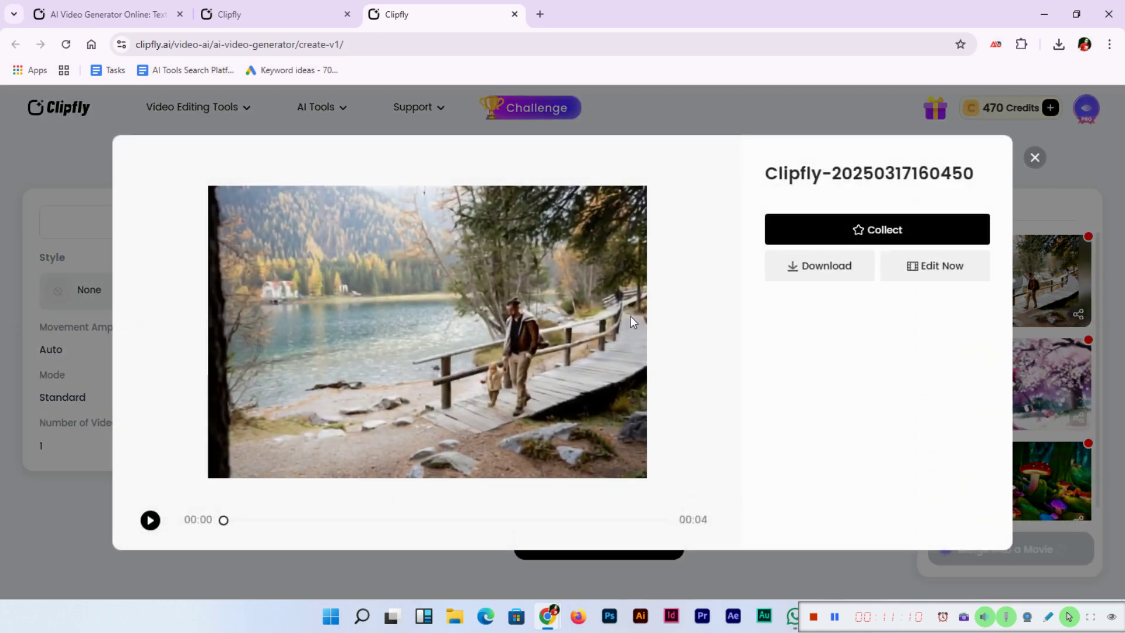
{"action": "left_click", "coordinate": [150, 522]}
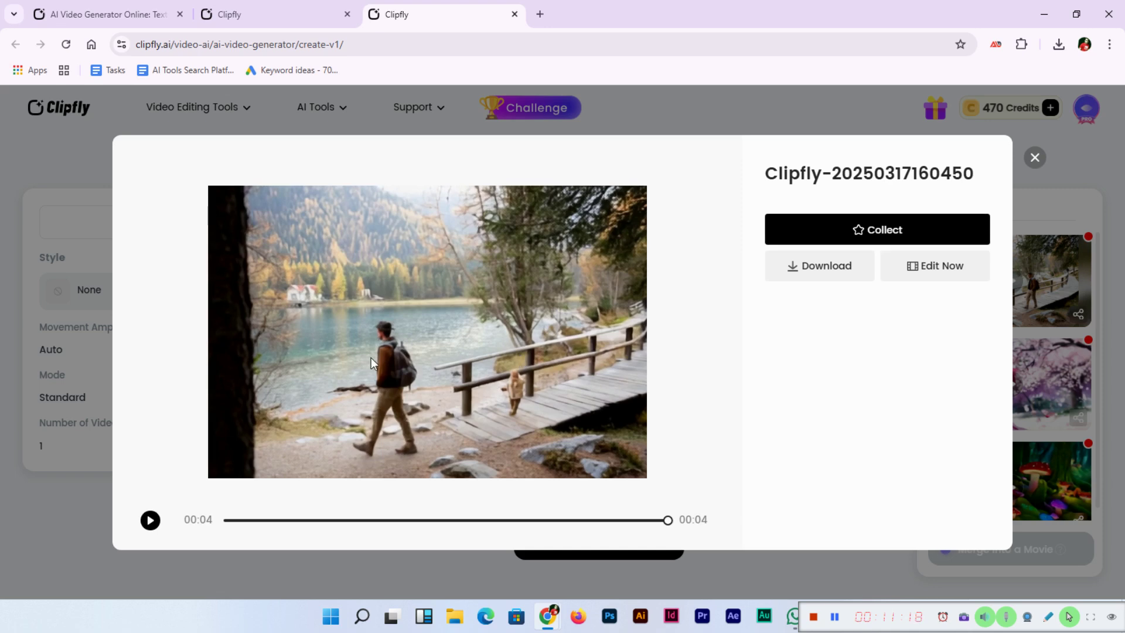
{"action": "left_click", "coordinate": [147, 525]}
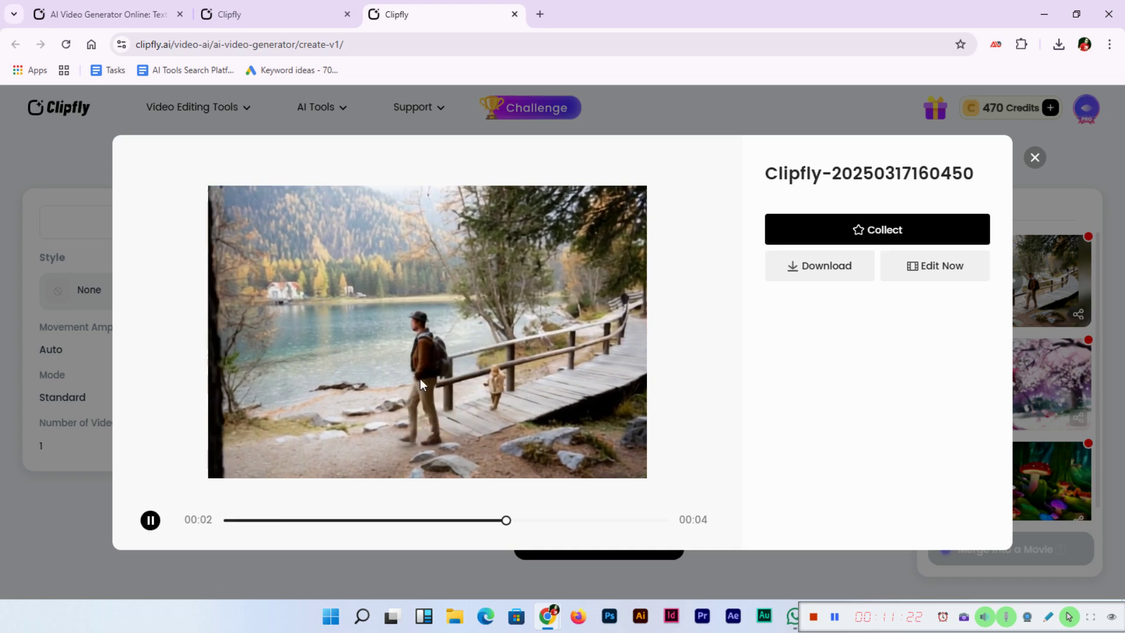
{"action": "left_click", "coordinate": [148, 522]}
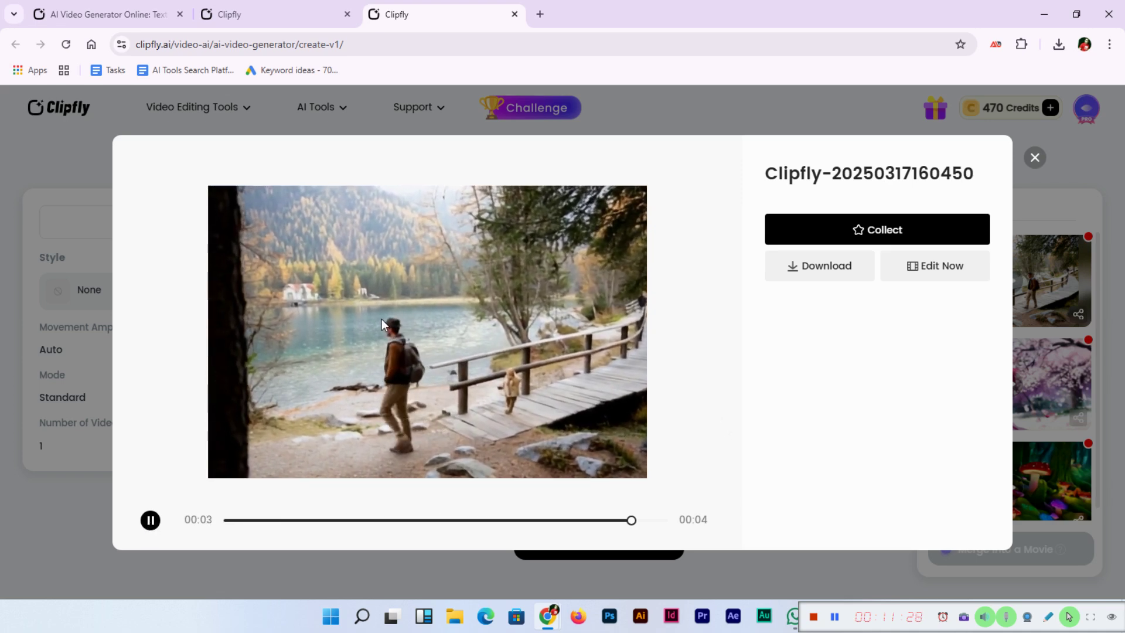
{"action": "left_click", "coordinate": [150, 520]}
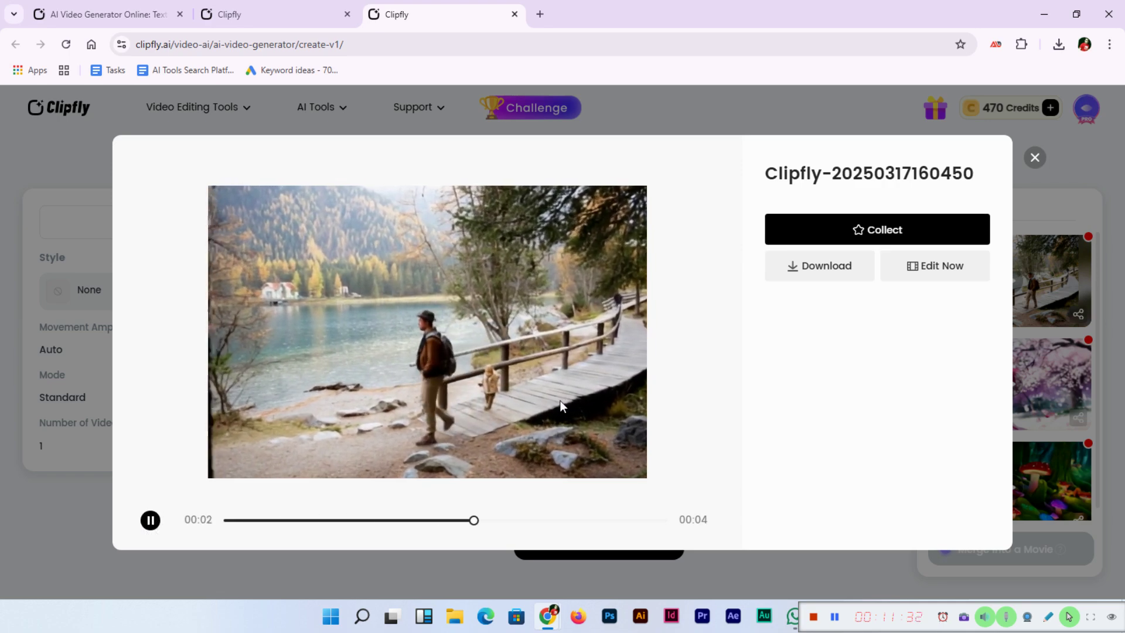
{"action": "left_click", "coordinate": [1035, 158]}
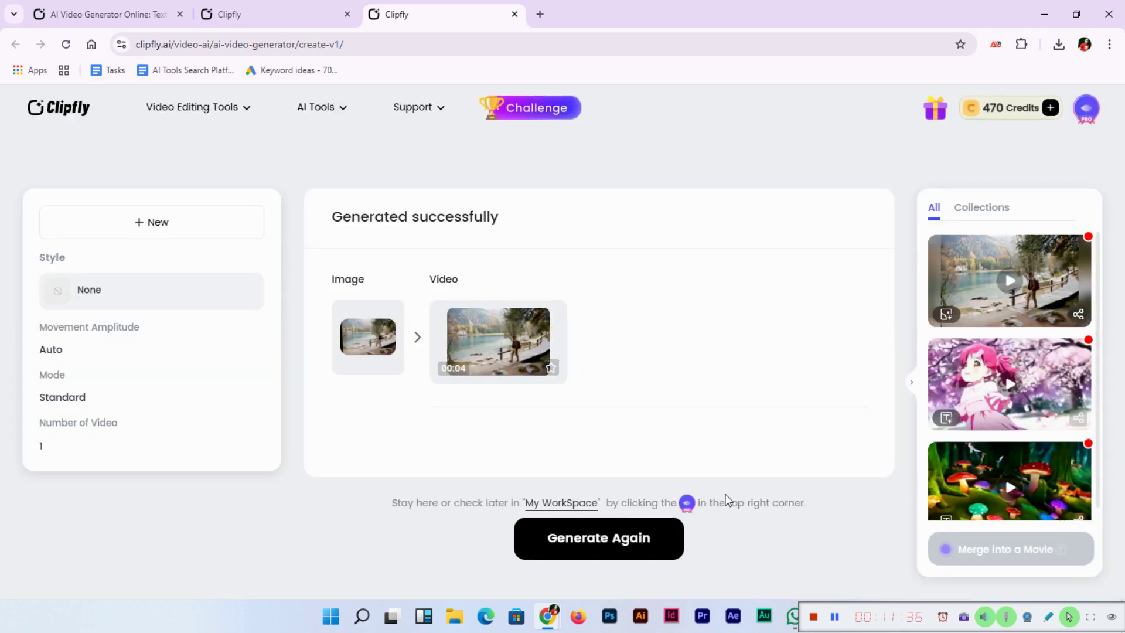
Start a new creation in Text to Image to Video mode and dismiss the Merge into a Movie tip.
{"action": "left_click", "coordinate": [656, 537]}
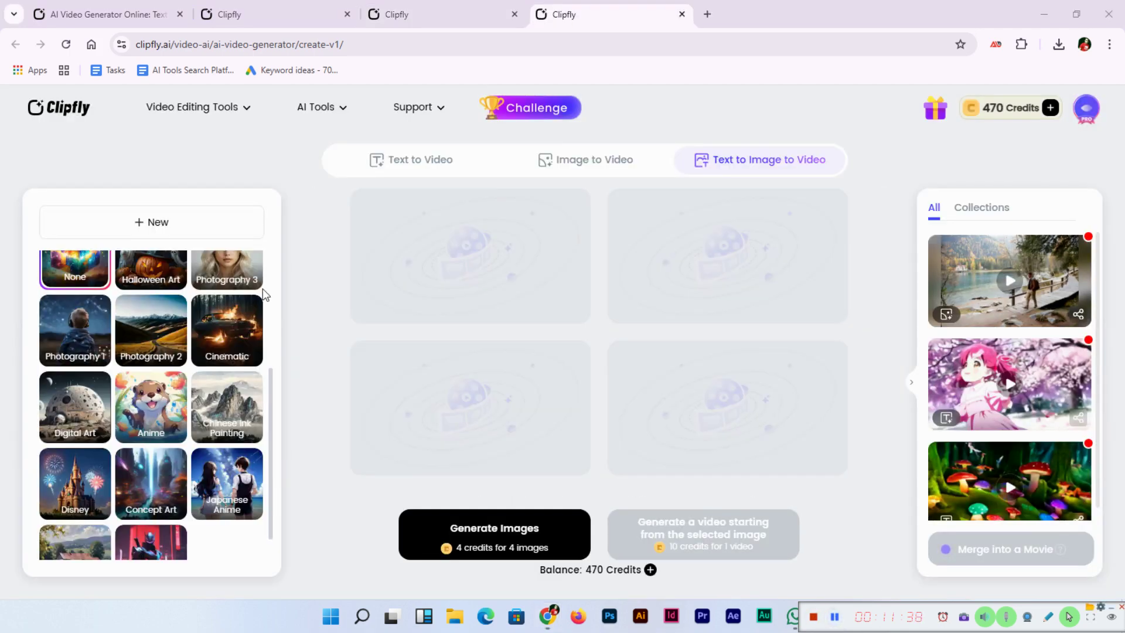
{"action": "left_click", "coordinate": [168, 221]}
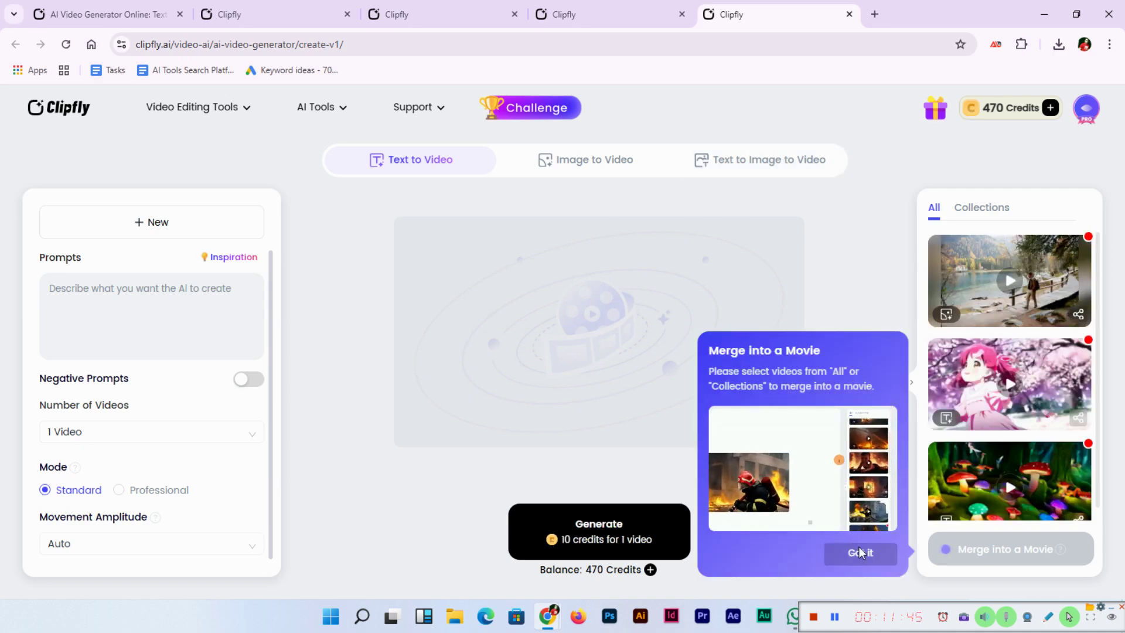
{"action": "left_click", "coordinate": [860, 553]}
{"action": "left_click", "coordinate": [782, 171]}
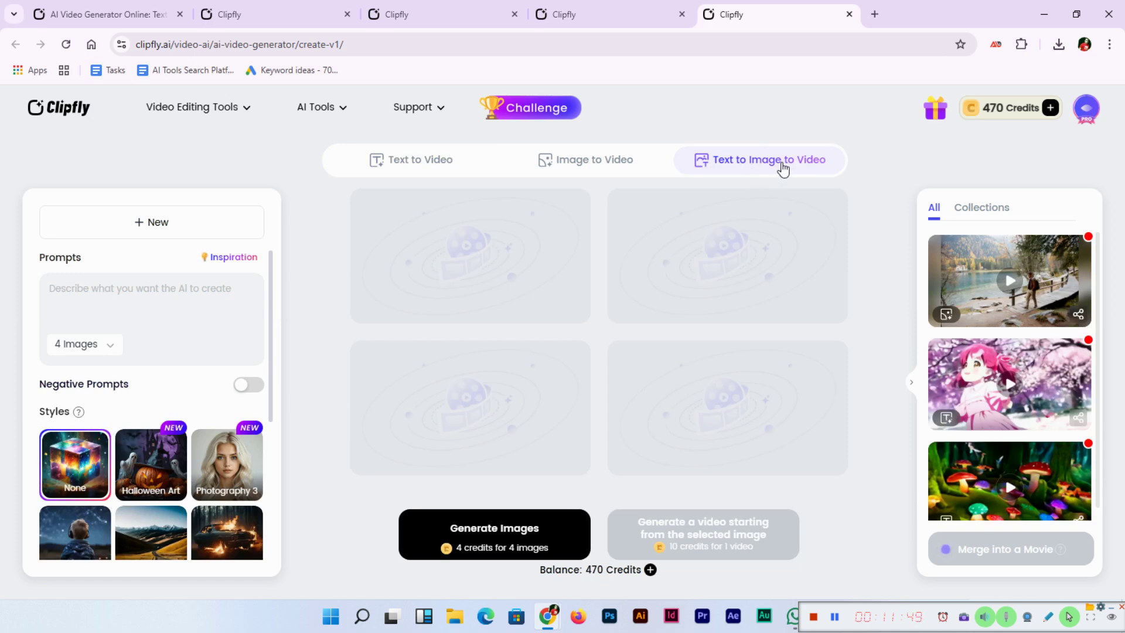
Enter the prompt "Create virtual reality world, with floating islands, neon trees, and a starry sky.".
{"action": "left_click", "coordinate": [195, 306]}
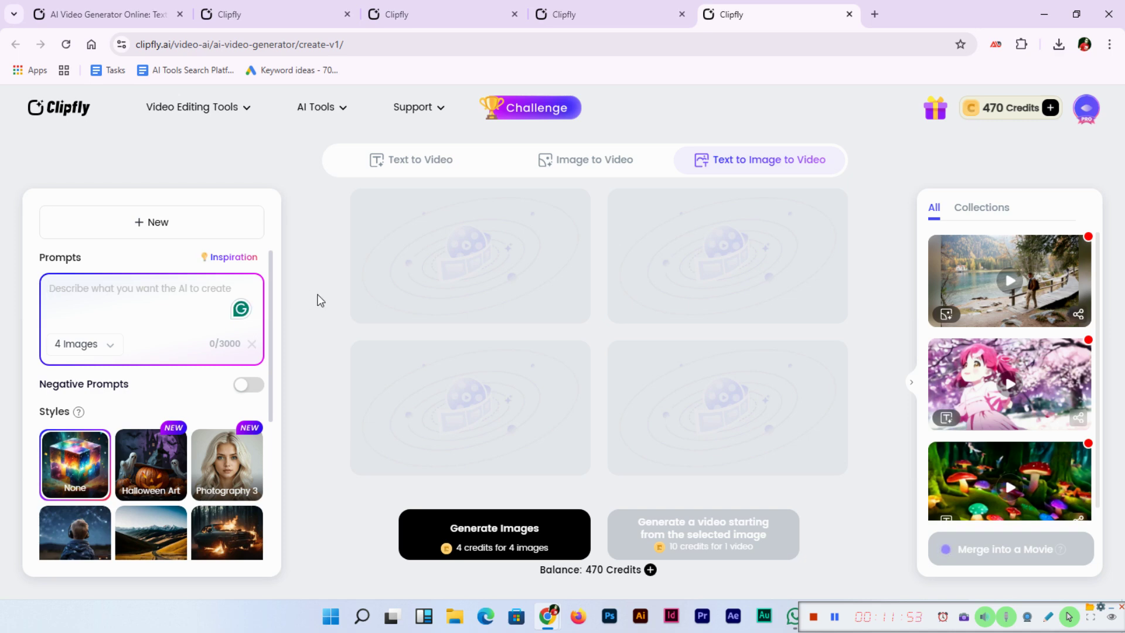
{"action": "type", "text": "Create virtual reality wor"}
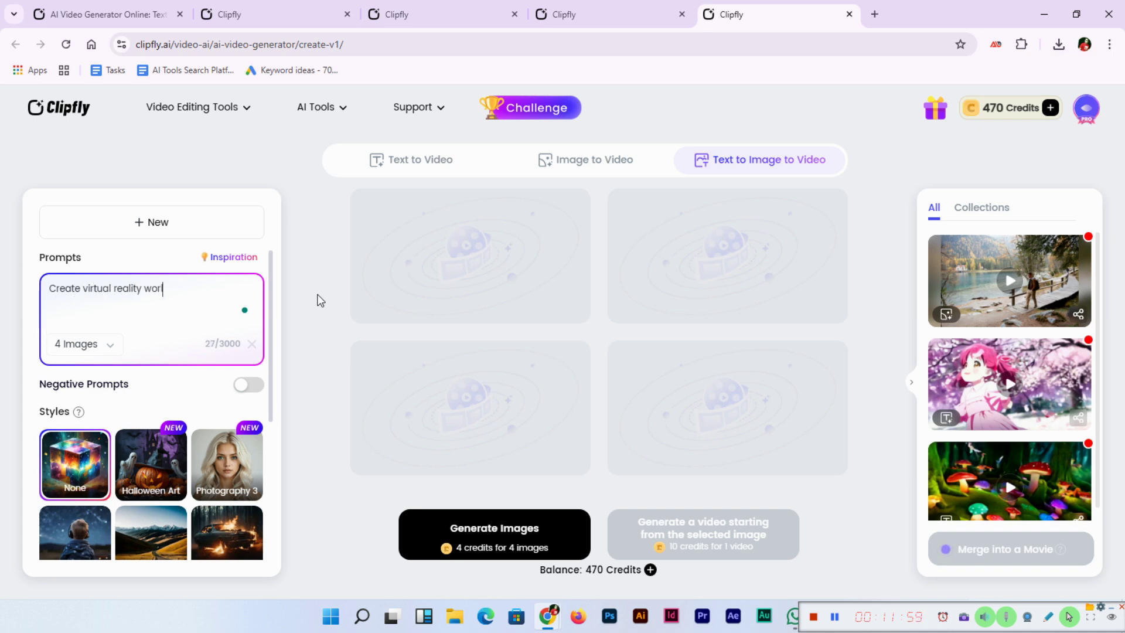
{"action": "type", "text": " with floating islands, neon trees, and a str"}
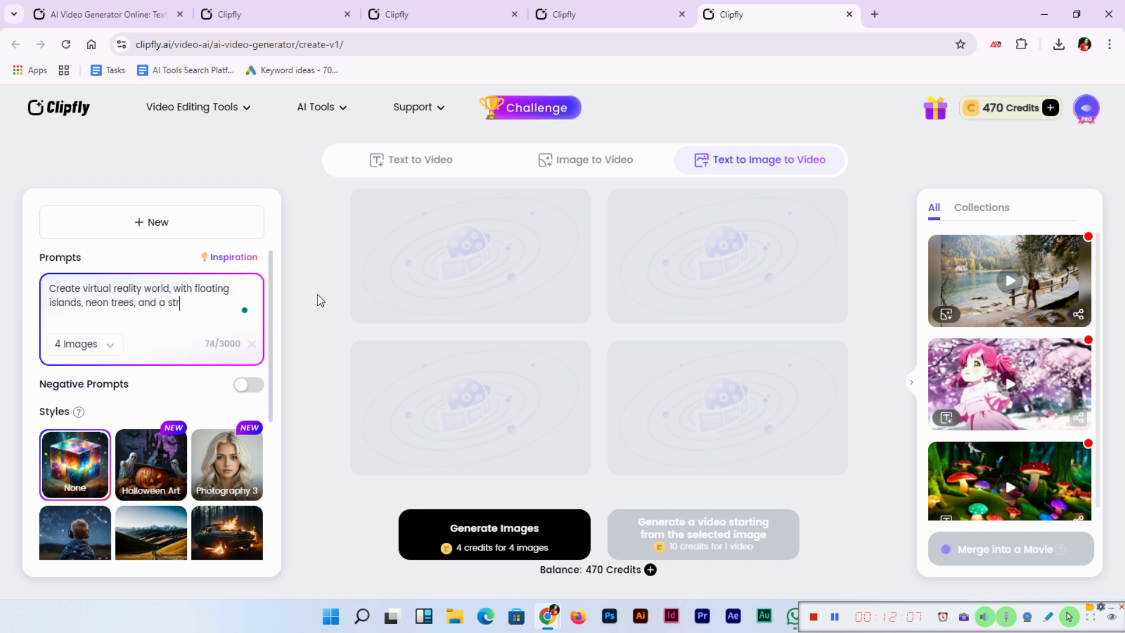
{"action": "type", "text": "arry sky."}
Choose the Digital Art style and generate four images from the virtual reality world prompt.
{"action": "scroll", "coordinate": [175, 395], "scroll_direction": "down", "scroll_amount": 1}
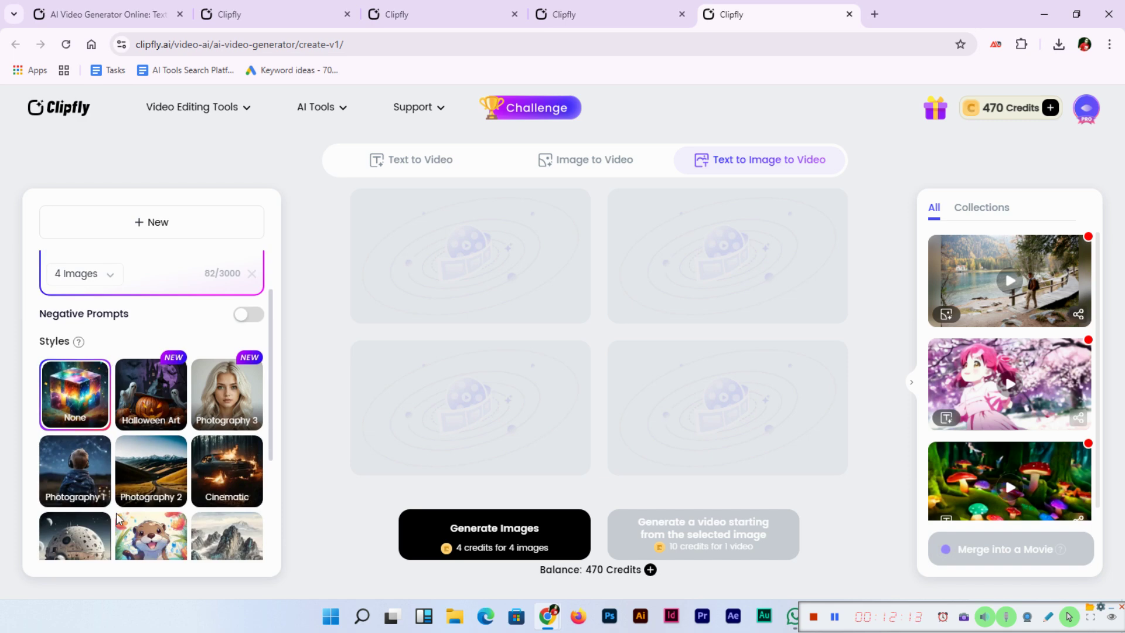
{"action": "scroll", "coordinate": [87, 501], "scroll_direction": "down", "scroll_amount": 1}
{"action": "left_click", "coordinate": [89, 480]}
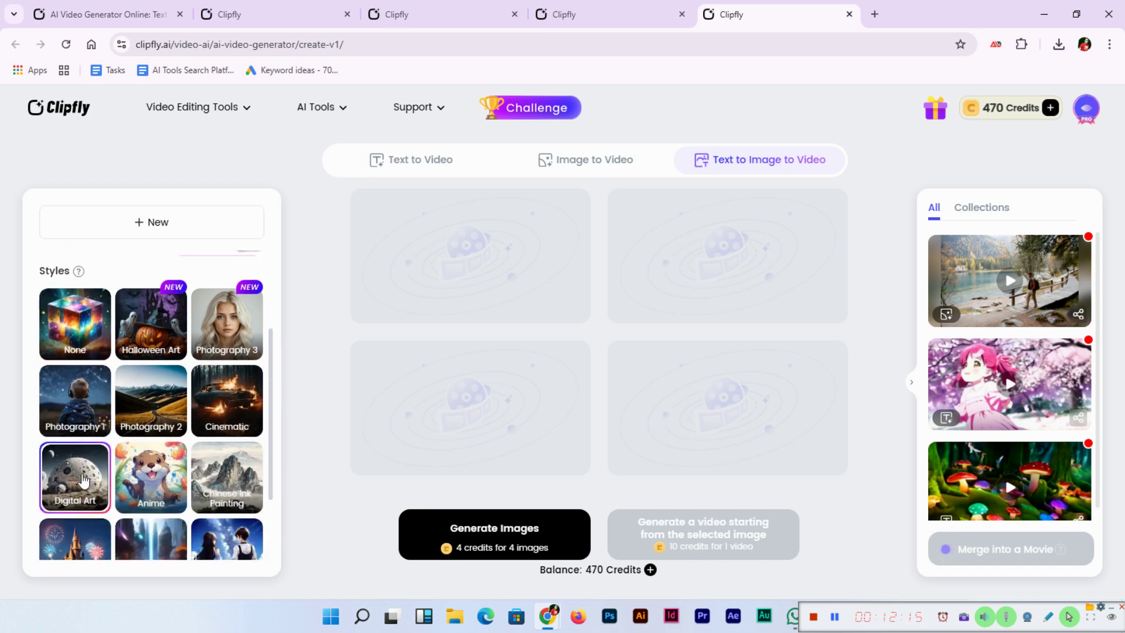
{"action": "scroll", "coordinate": [93, 495], "scroll_direction": "down", "scroll_amount": 2}
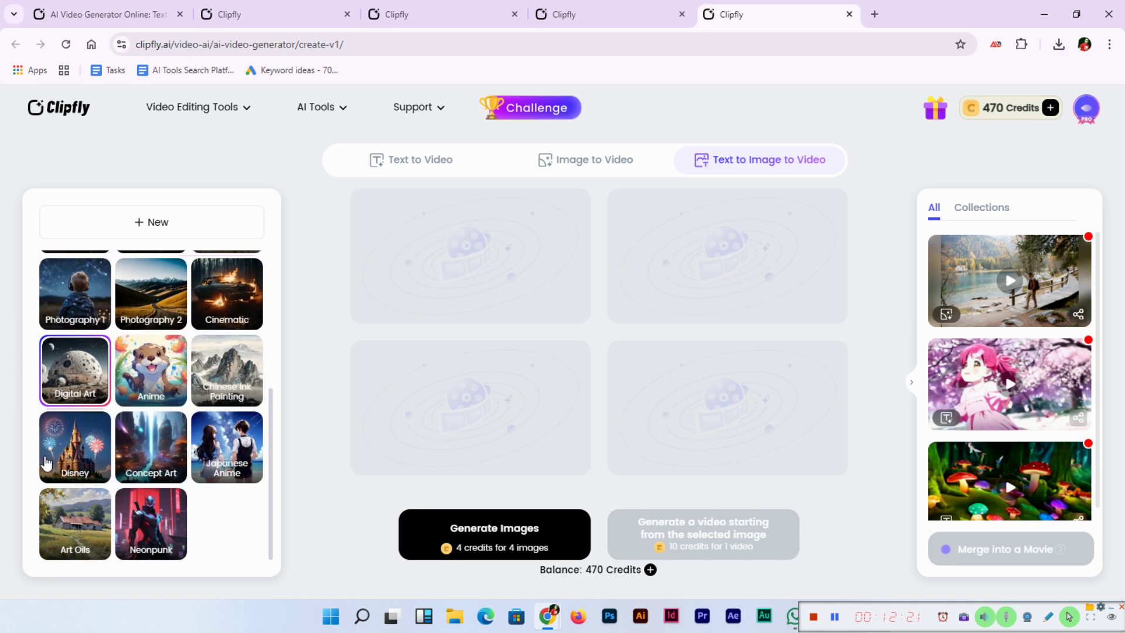
{"action": "scroll", "coordinate": [123, 270], "scroll_direction": "up", "scroll_amount": 3}
{"action": "scroll", "coordinate": [172, 260], "scroll_direction": "up", "scroll_amount": 2}
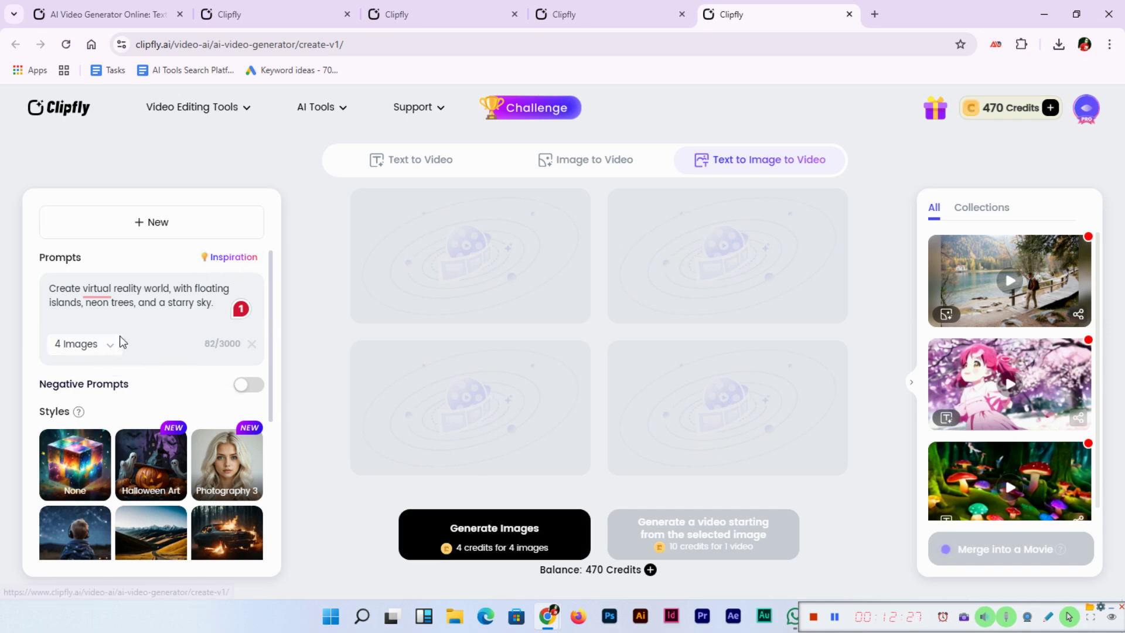
{"action": "scroll", "coordinate": [141, 328], "scroll_direction": "down", "scroll_amount": 5}
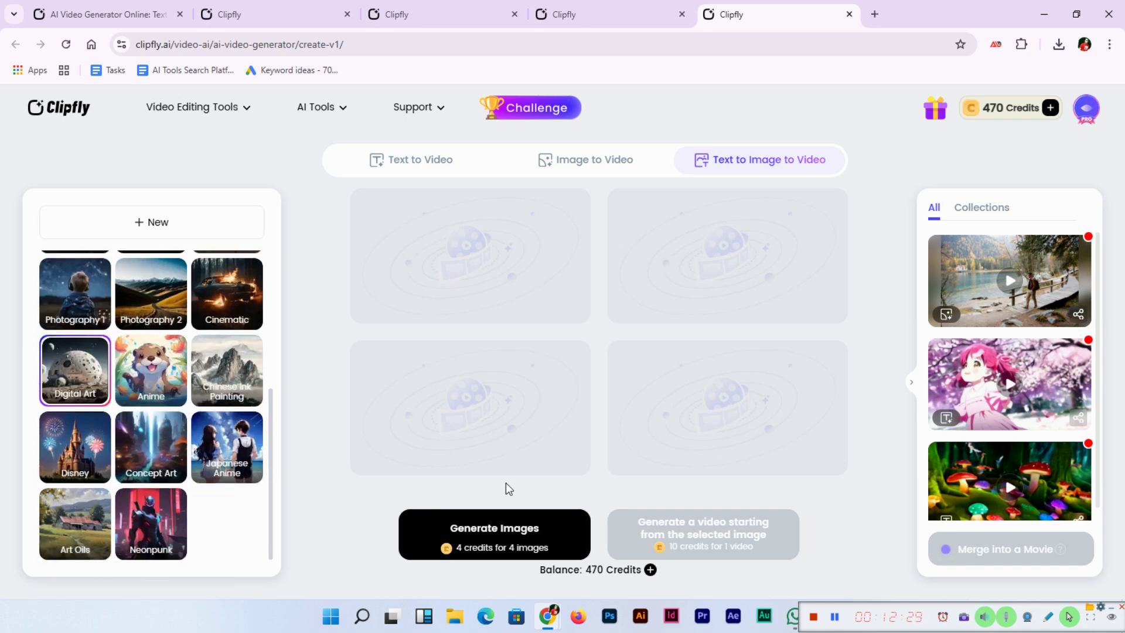
{"action": "left_click", "coordinate": [497, 545]}
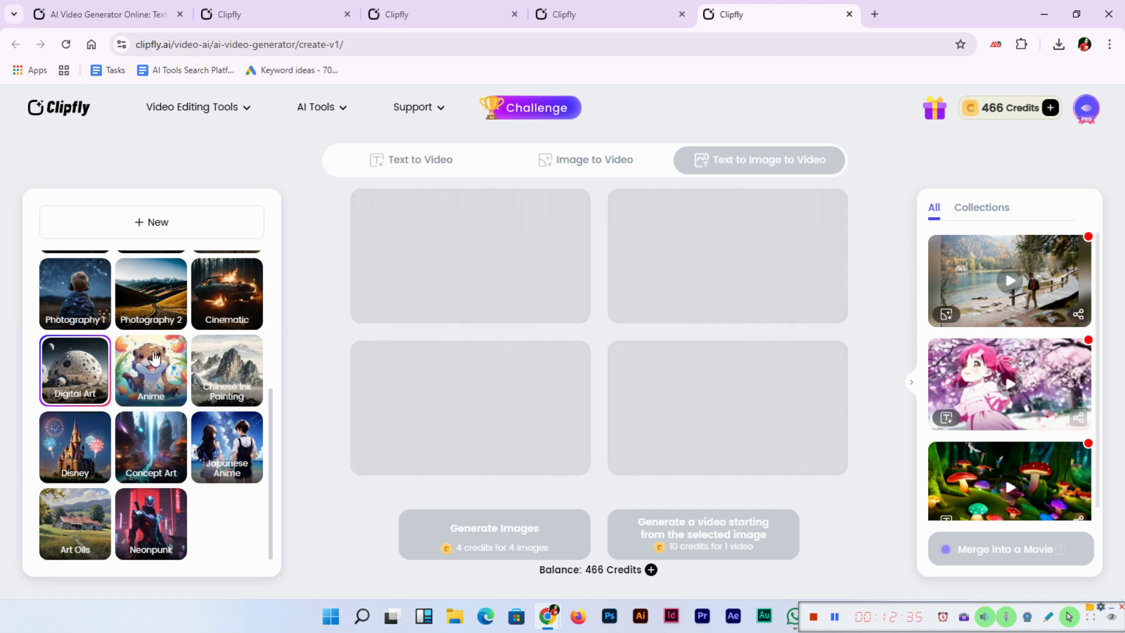
View the generated image of two floating islands and a large blue moon enlarged, close it, and select that image for video generation.
{"action": "scroll", "coordinate": [42, 394], "scroll_direction": "up", "scroll_amount": 3}
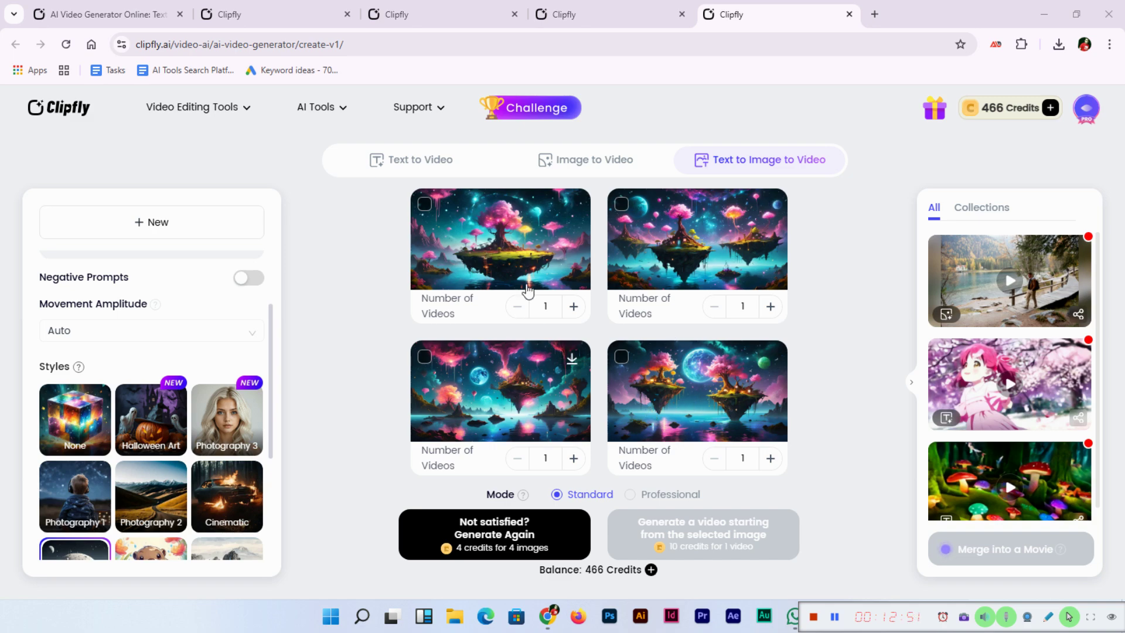
{"action": "left_click", "coordinate": [718, 403]}
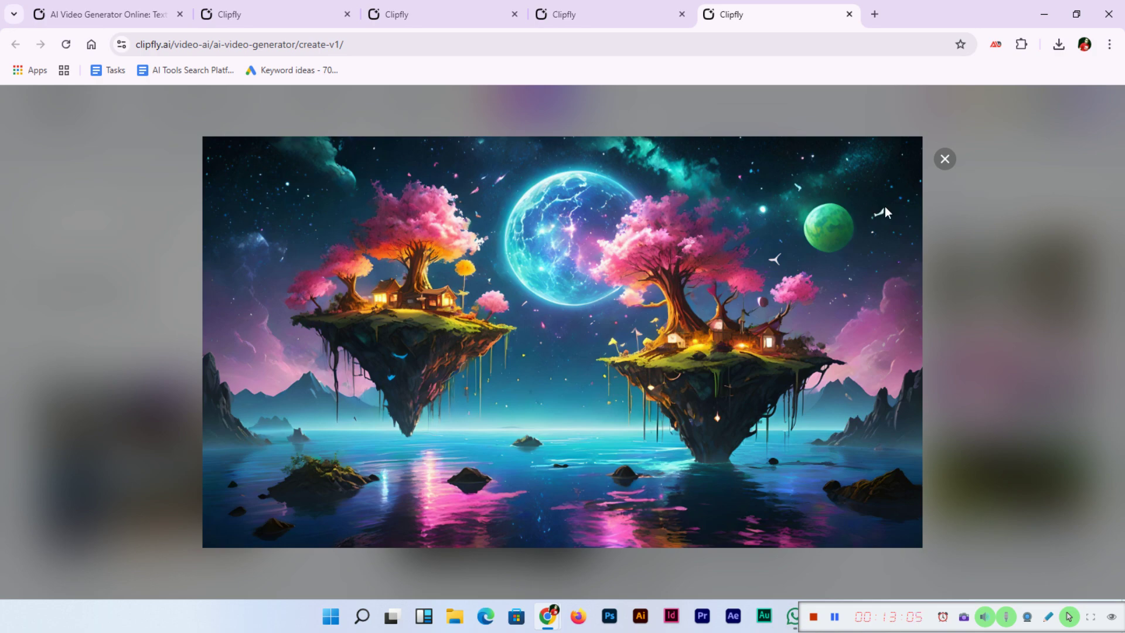
{"action": "left_click", "coordinate": [944, 159]}
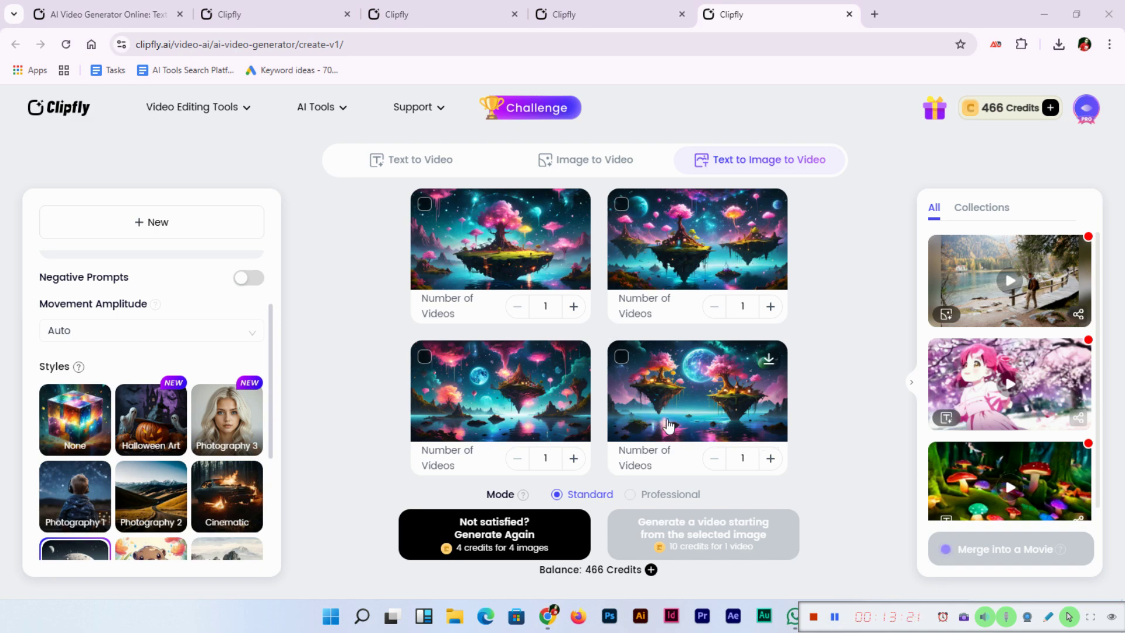
{"action": "left_click", "coordinate": [621, 357]}
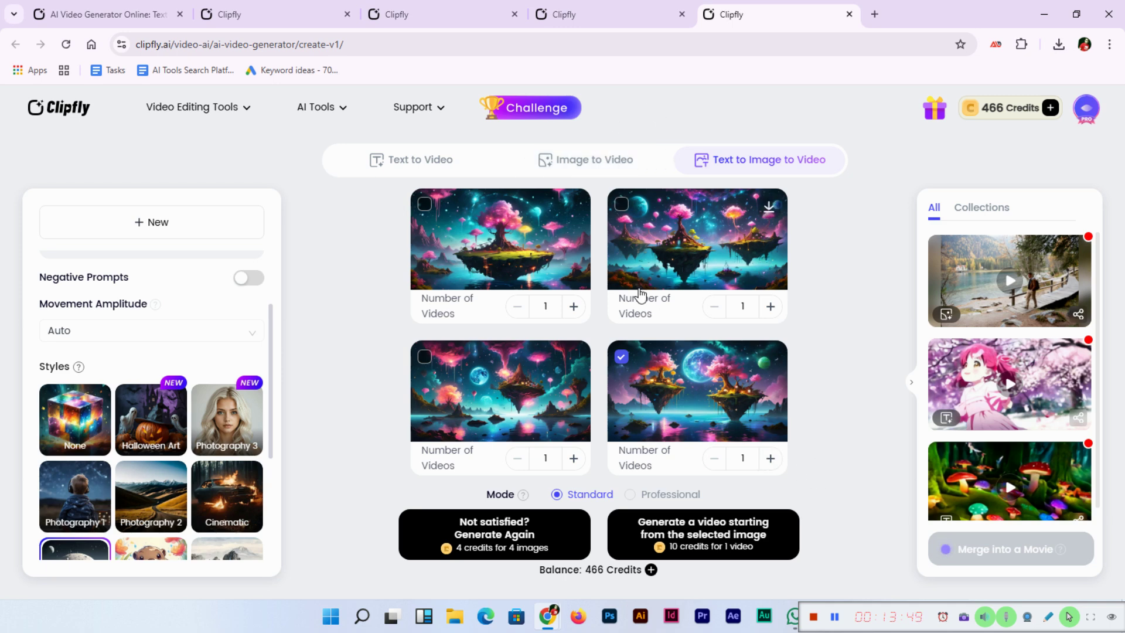
Try adding the other three generated images to the video selection, and deselect them again.
{"action": "left_click", "coordinate": [621, 205]}
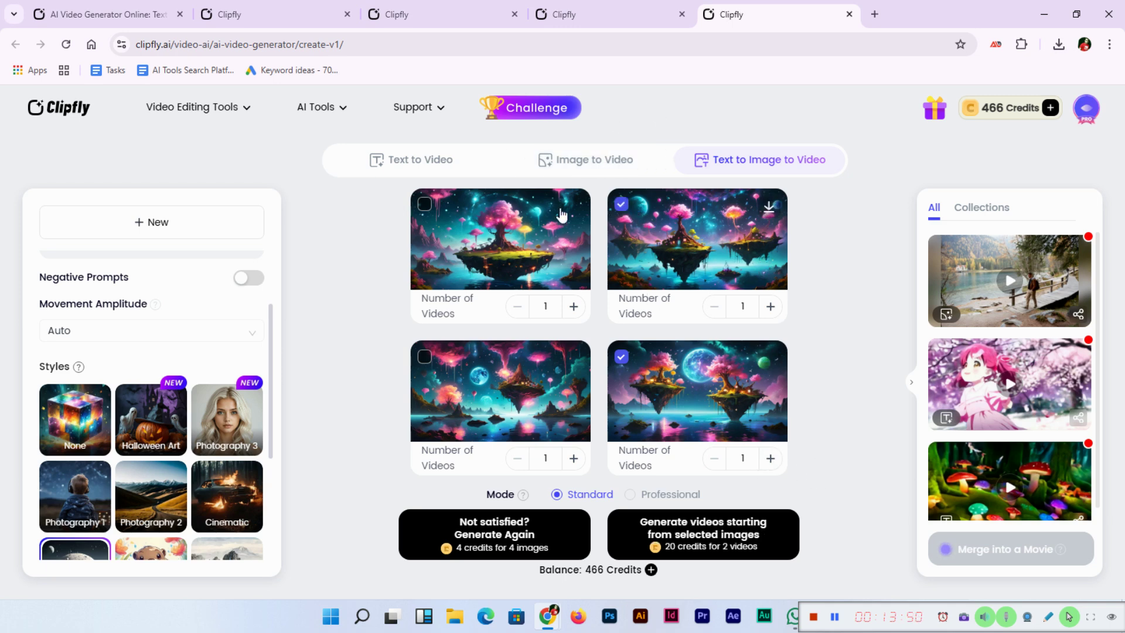
{"action": "left_click", "coordinate": [426, 205]}
{"action": "left_click", "coordinate": [425, 356]}
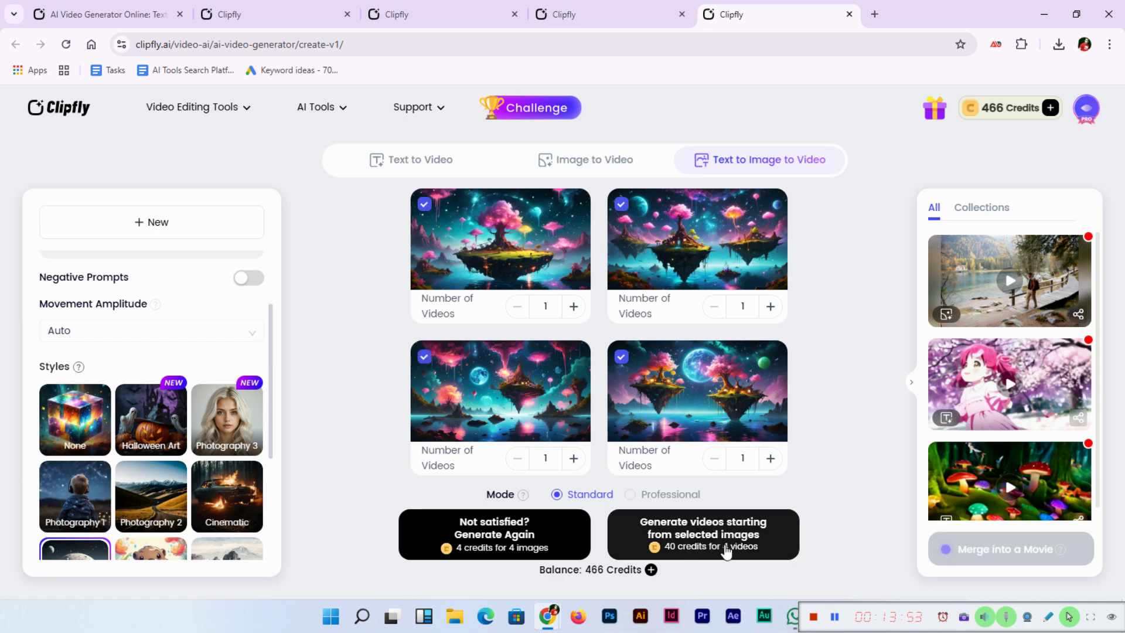
{"action": "left_click", "coordinate": [425, 356]}
{"action": "left_click", "coordinate": [425, 204]}
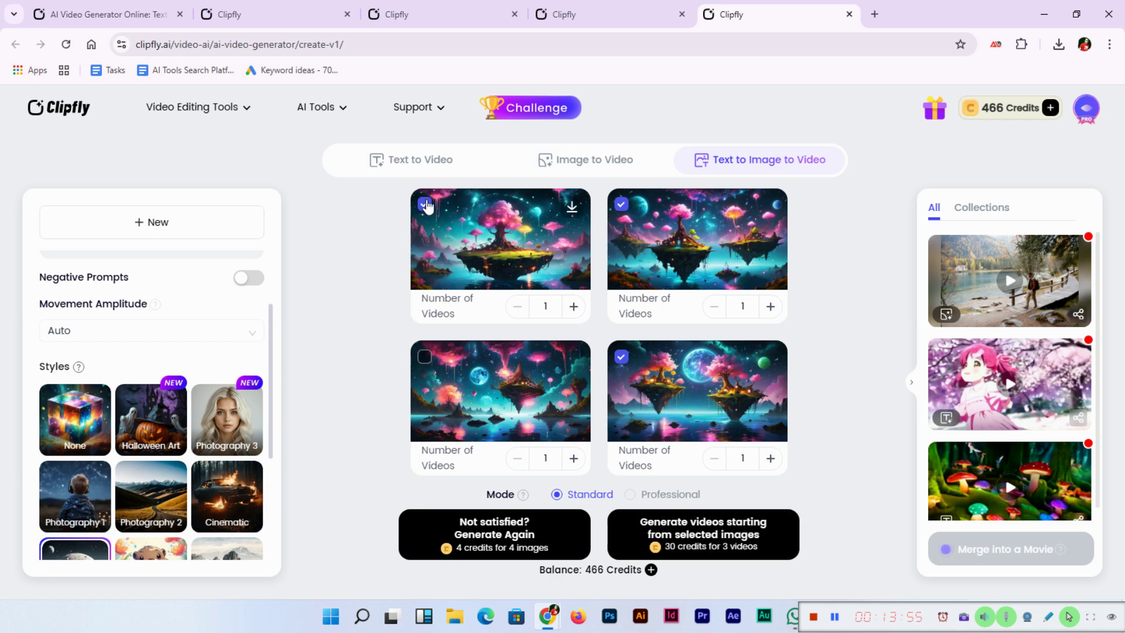
{"action": "left_click", "coordinate": [622, 205]}
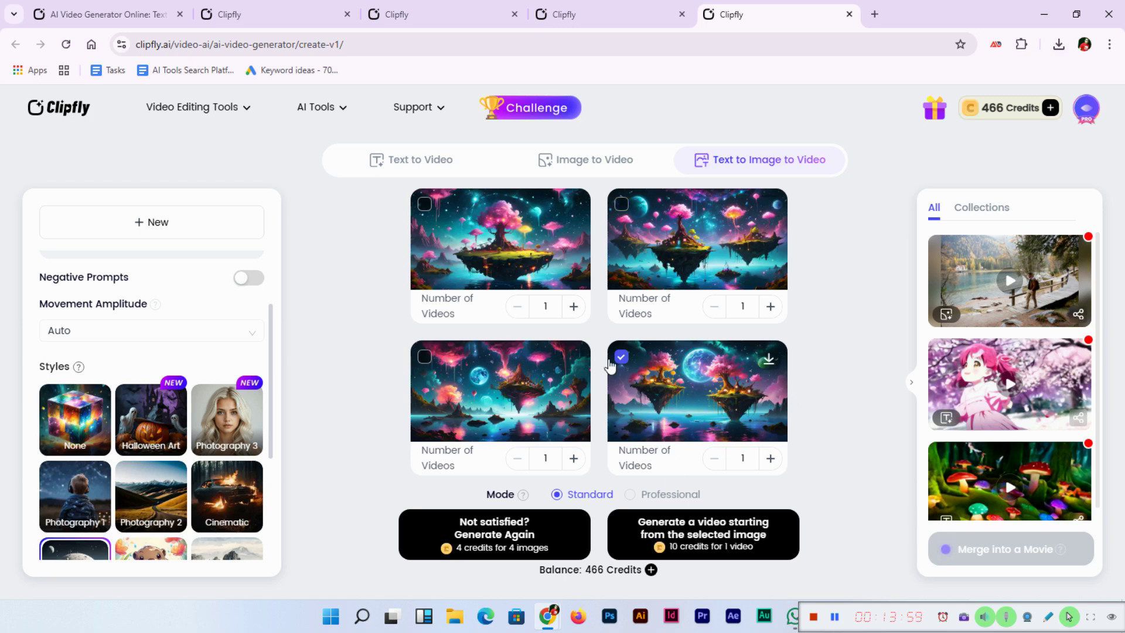
Generate one Standard-mode video from the selected floating islands image, play it back, and close its preview.
{"action": "left_click", "coordinate": [746, 545]}
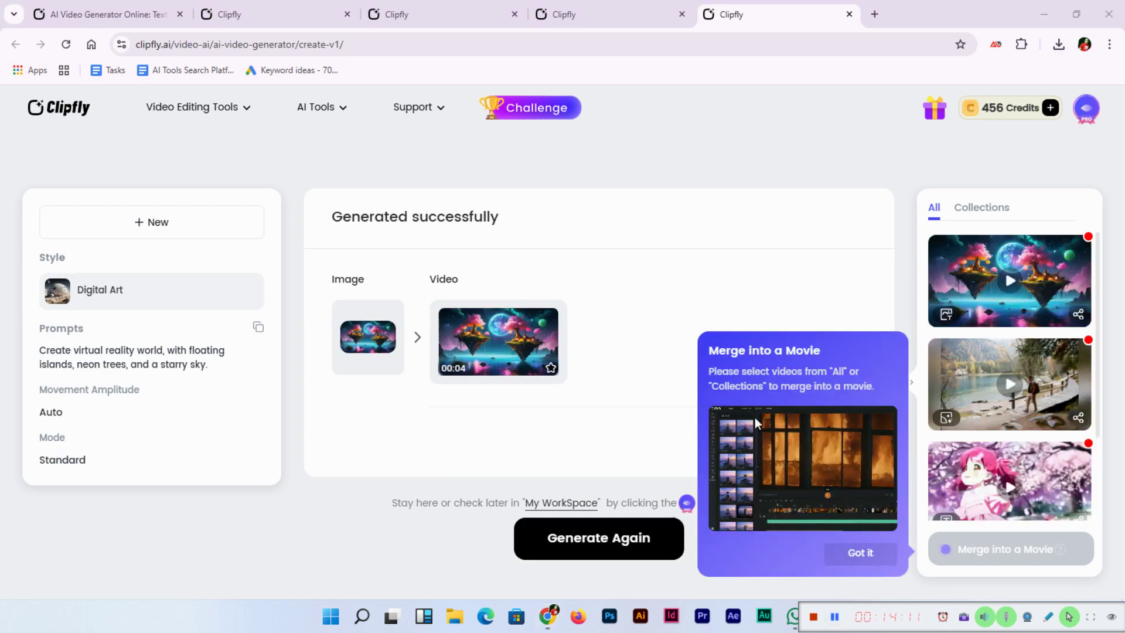
{"action": "left_click", "coordinate": [860, 554]}
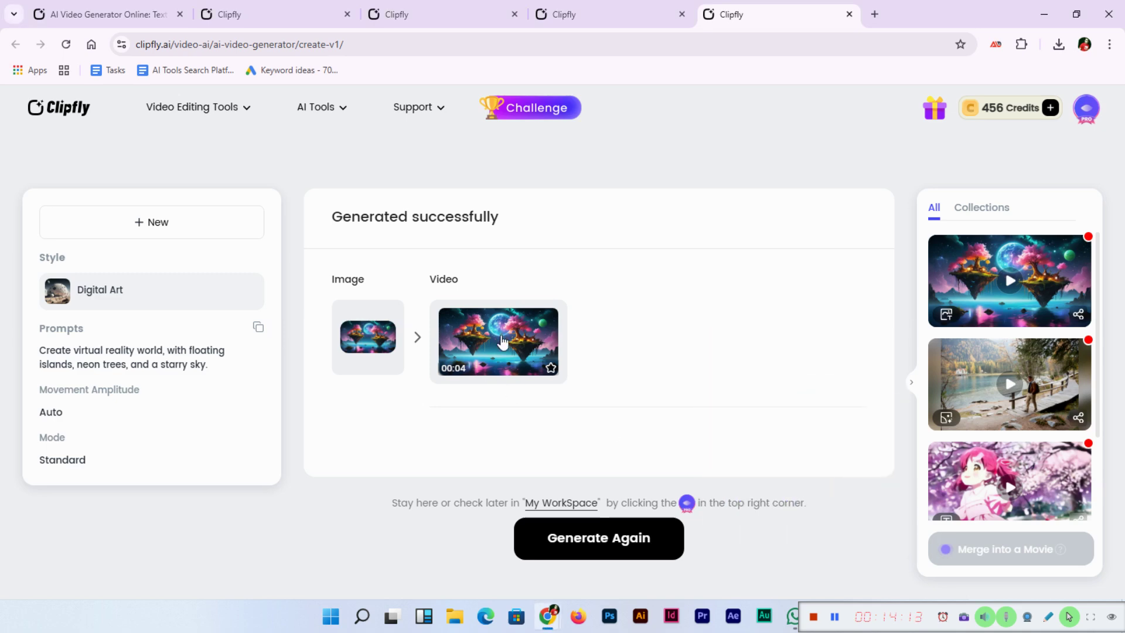
{"action": "left_click", "coordinate": [514, 343]}
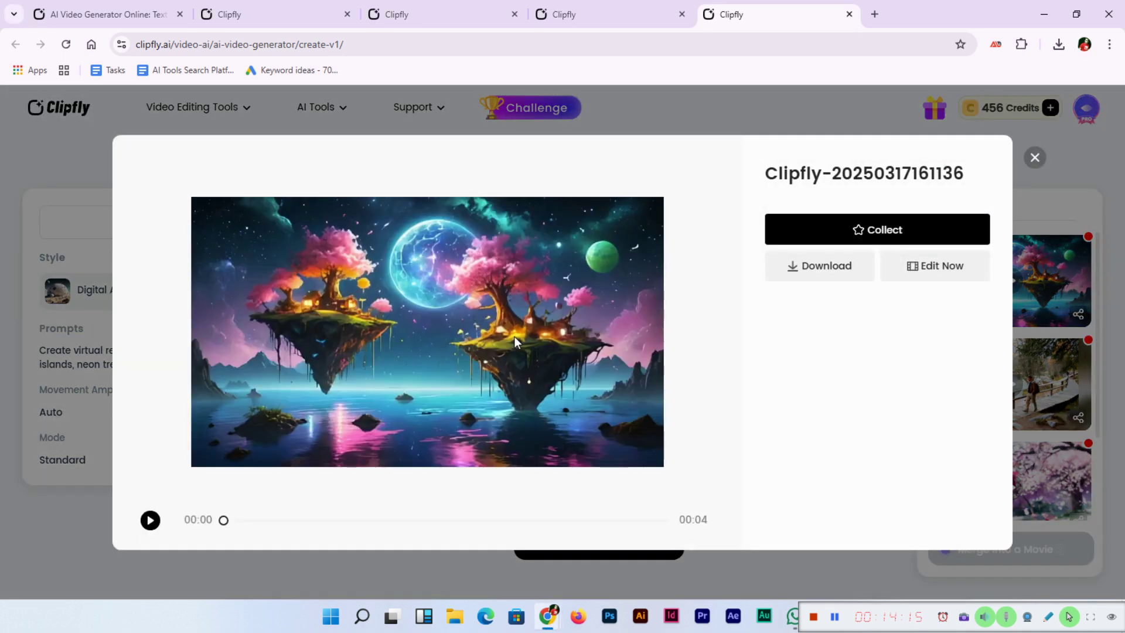
{"action": "left_click", "coordinate": [150, 520]}
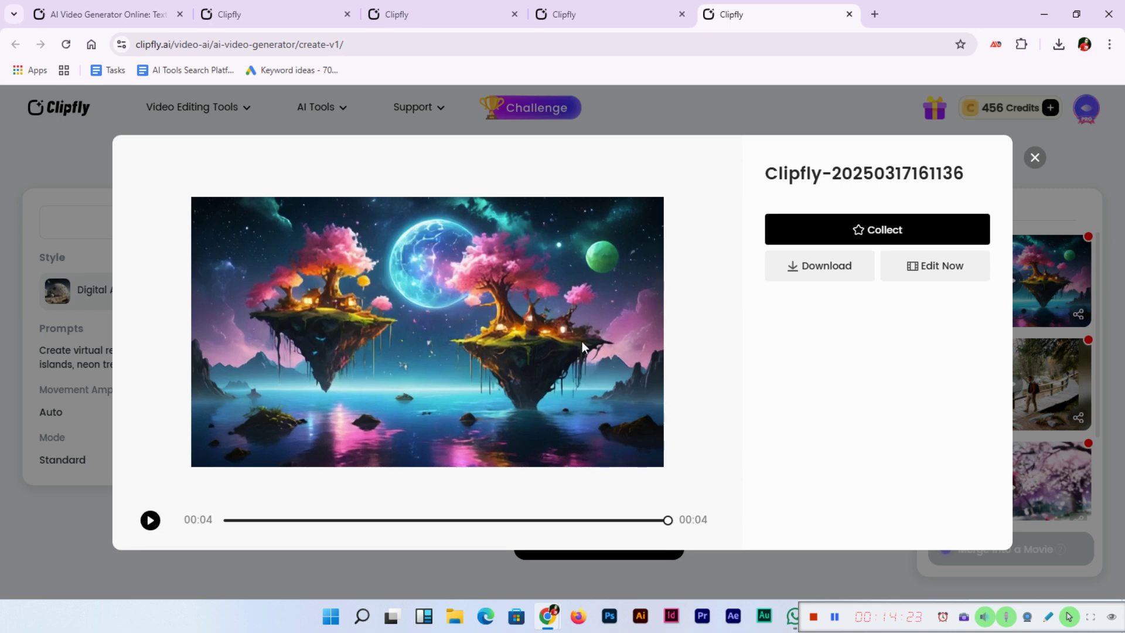
{"action": "left_click", "coordinate": [150, 520]}
{"action": "left_click", "coordinate": [1035, 158]}
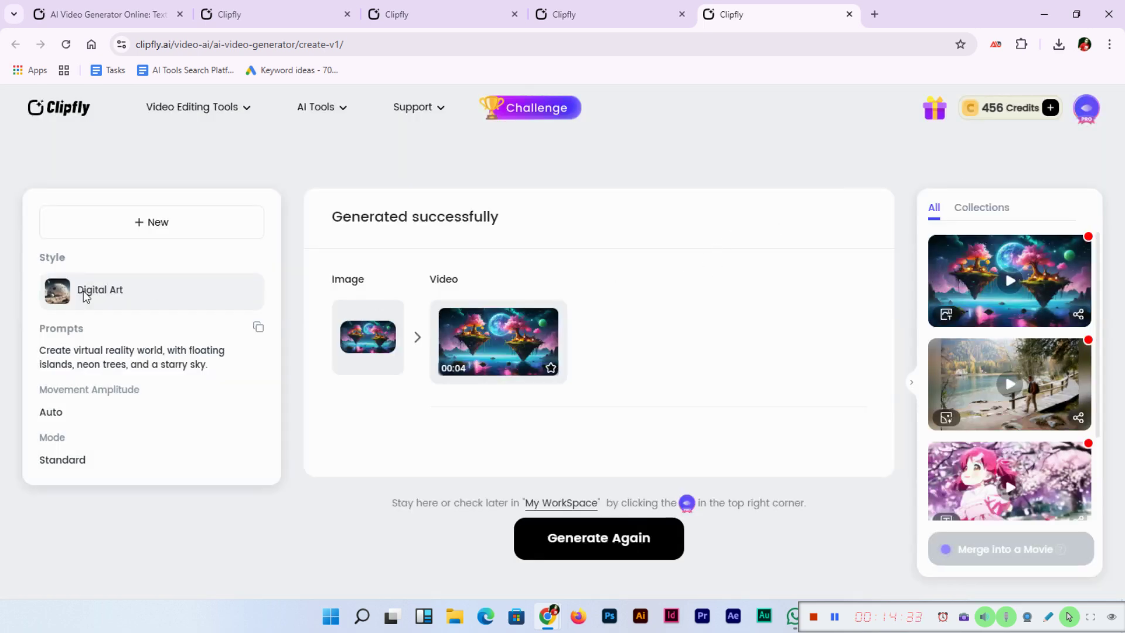
{"action": "left_click", "coordinate": [109, 14]}
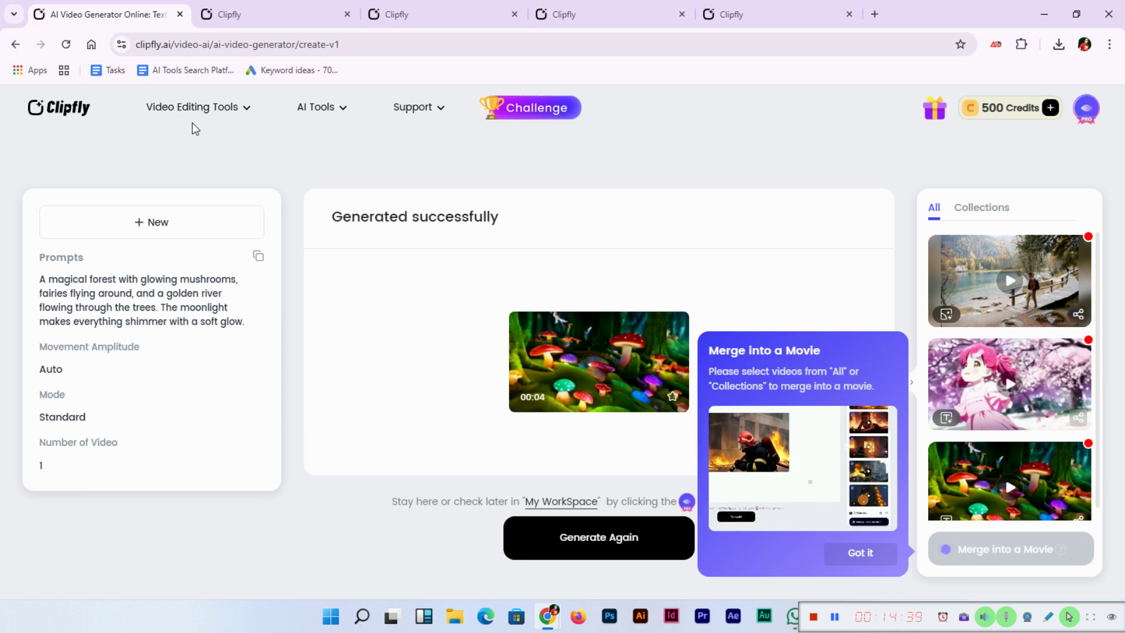
{"action": "left_click", "coordinate": [723, 12]}
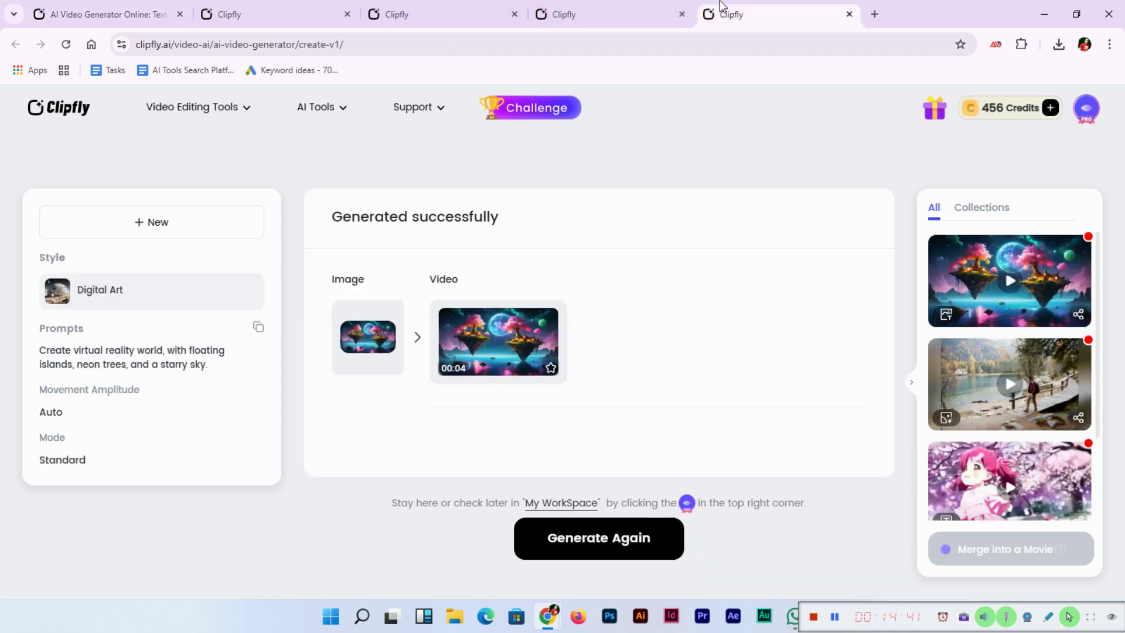
Open another new creation, return to the magical forest video result, and dismiss the Merge into a Movie tip on both pages.
{"action": "left_click", "coordinate": [167, 222]}
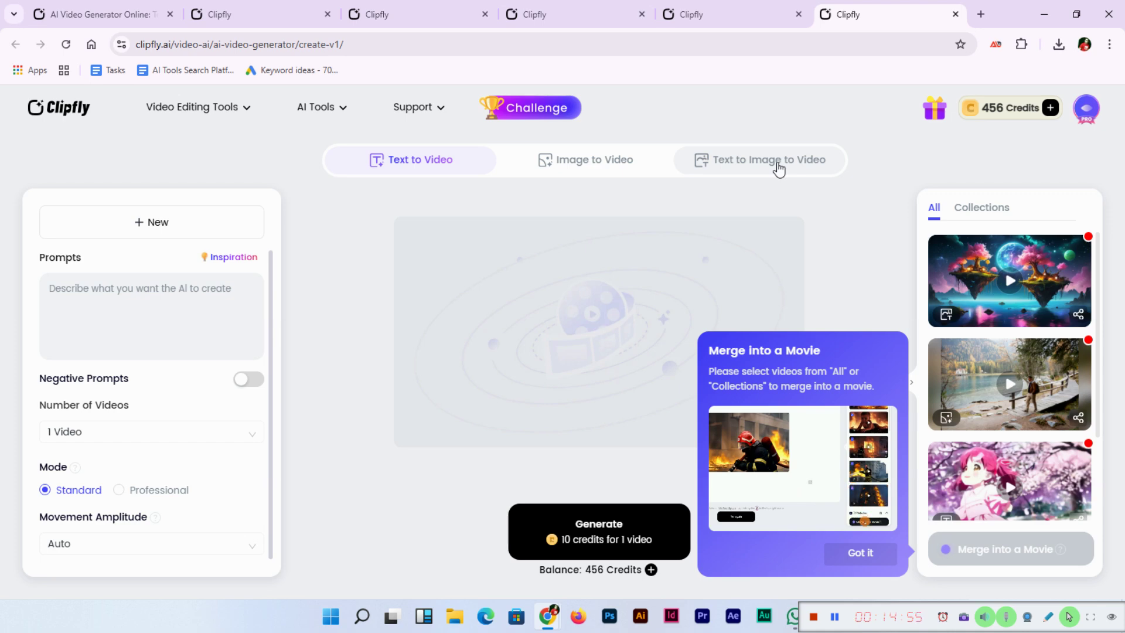
{"action": "left_click", "coordinate": [865, 556]}
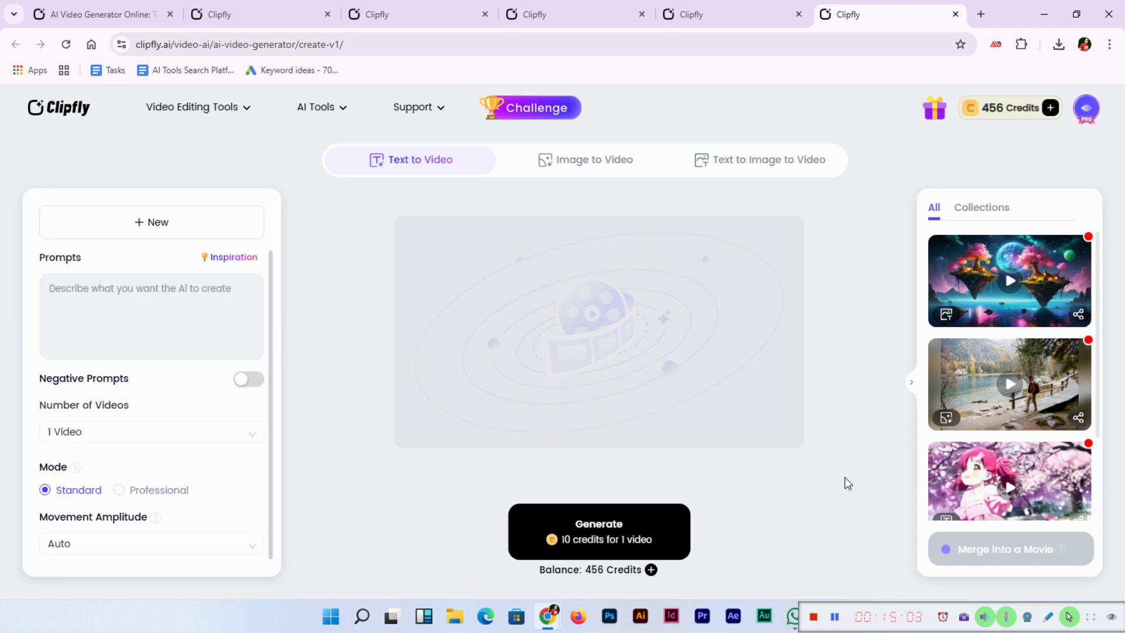
{"action": "left_click", "coordinate": [119, 6]}
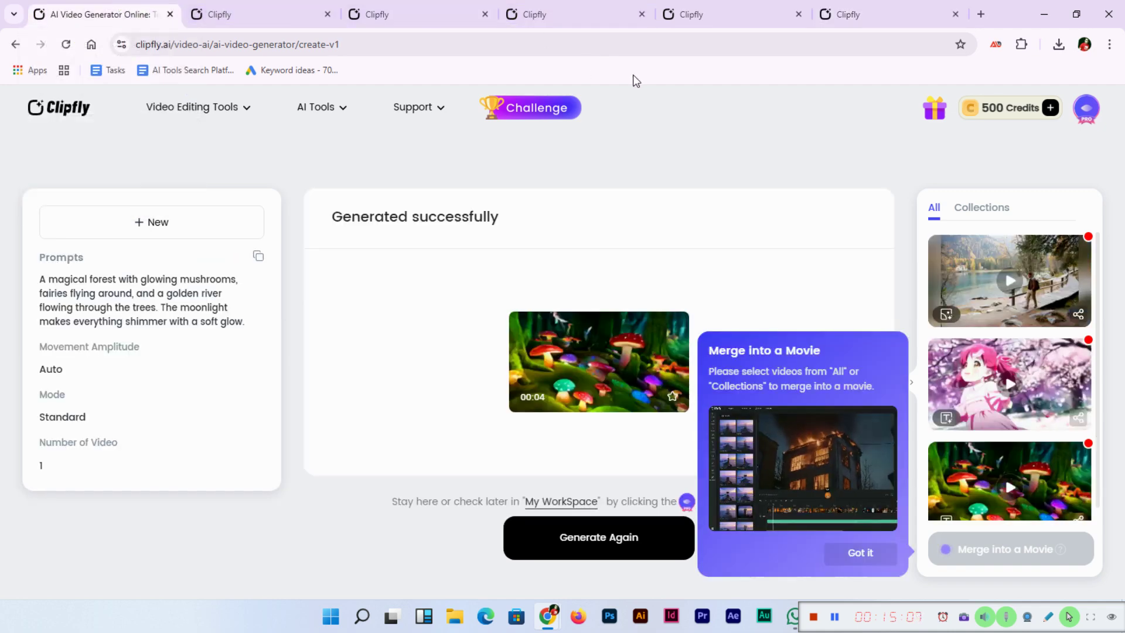
{"action": "left_click", "coordinate": [868, 552]}
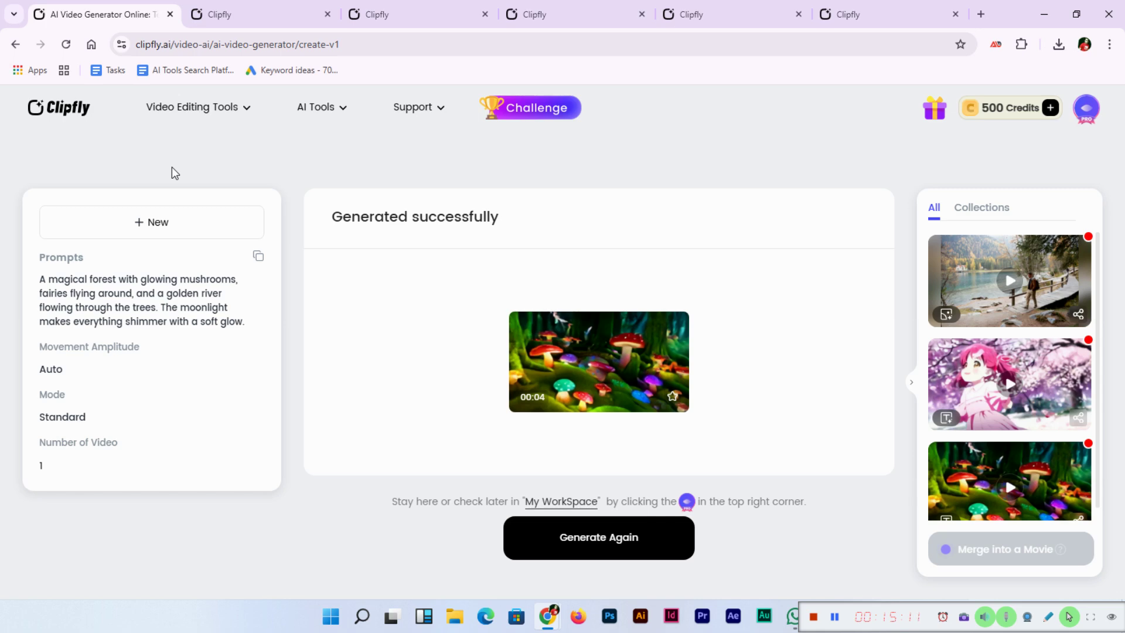